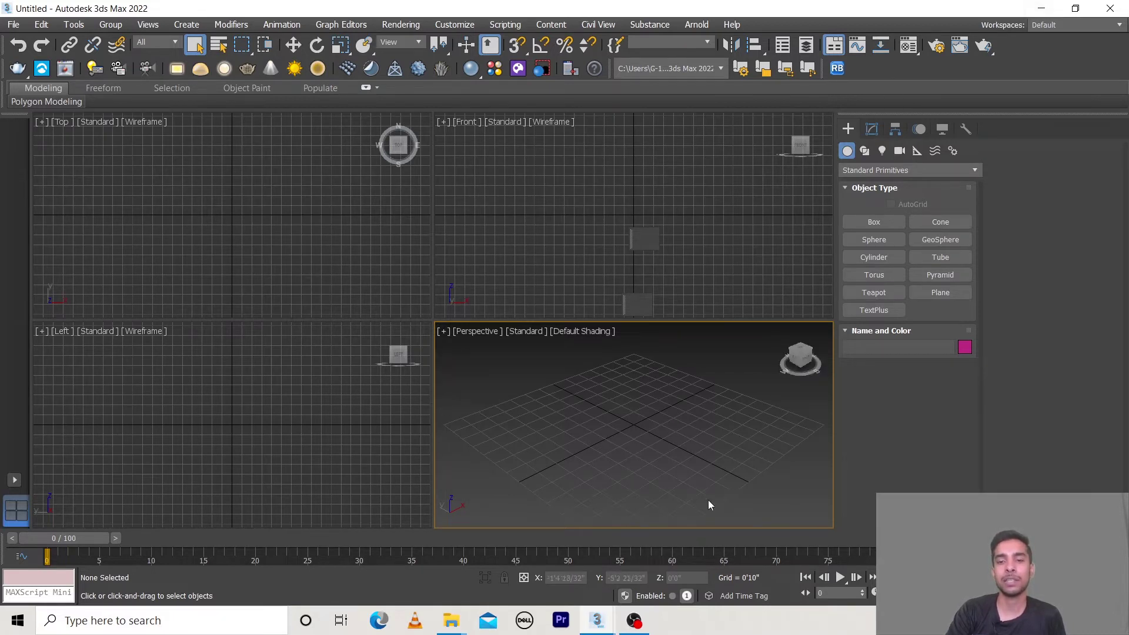
Launch Google Chrome and search Google for 'copy paste 3ds max 2022'.
{"action": "mouse_move", "coordinate": [597, 620]}
{"action": "left_click", "coordinate": [652, 541]}
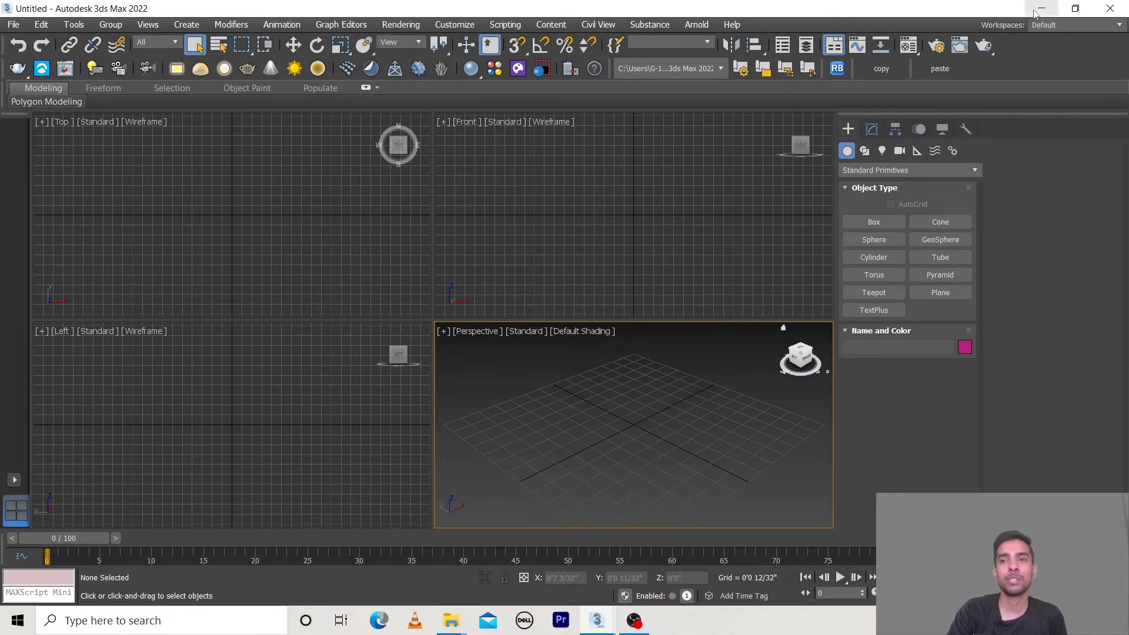
{"action": "left_click", "coordinate": [567, 563]}
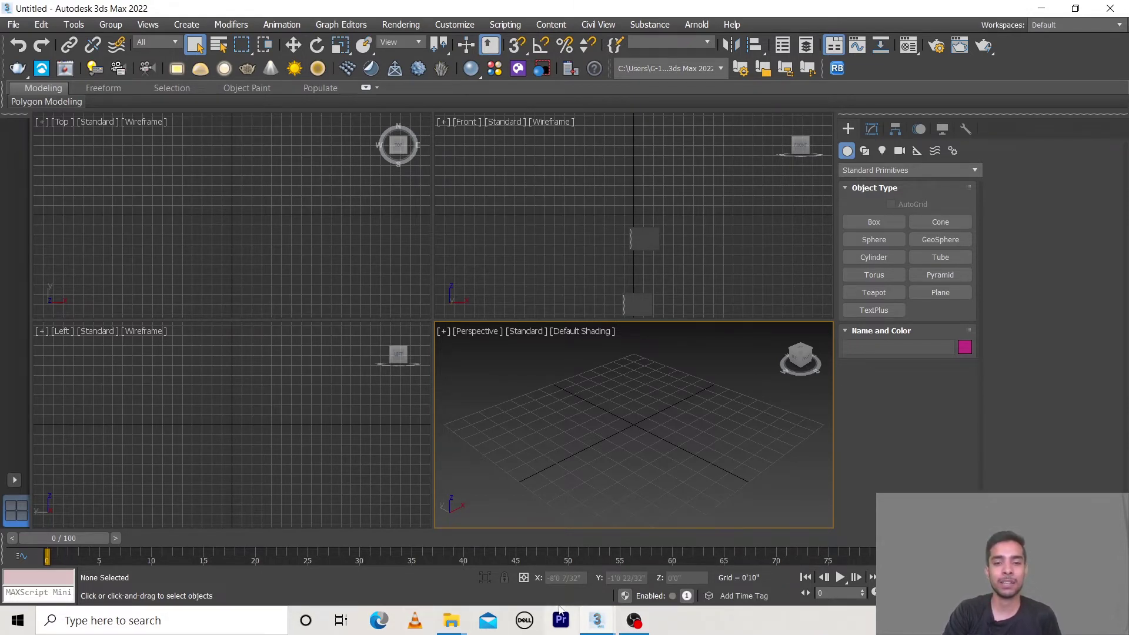
{"action": "key", "text": "super"}
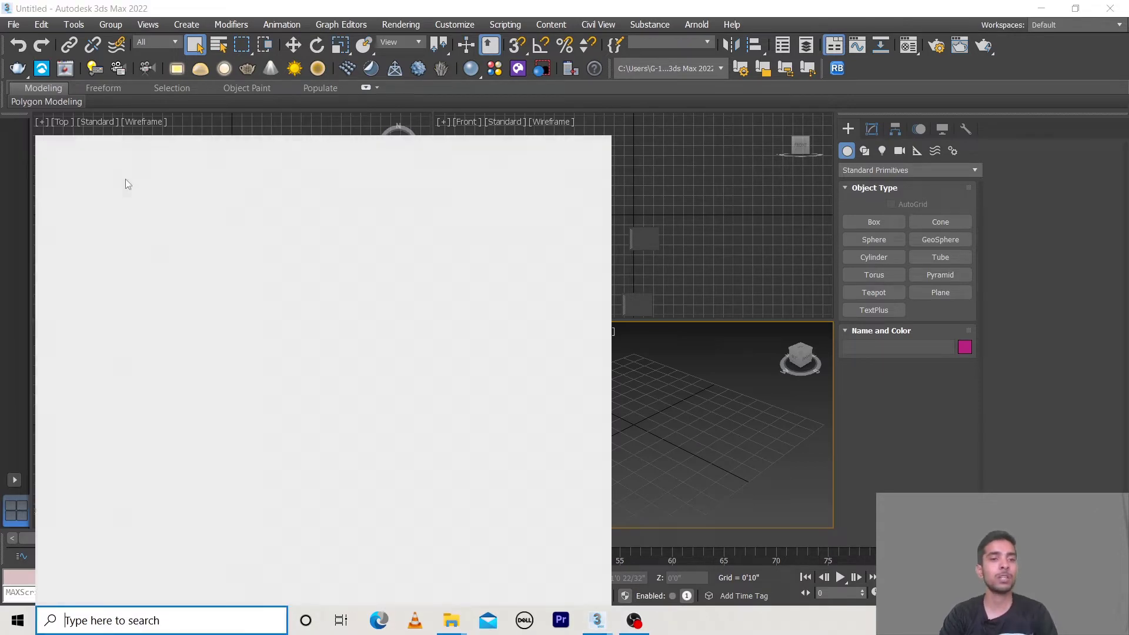
{"action": "left_click", "coordinate": [149, 230]}
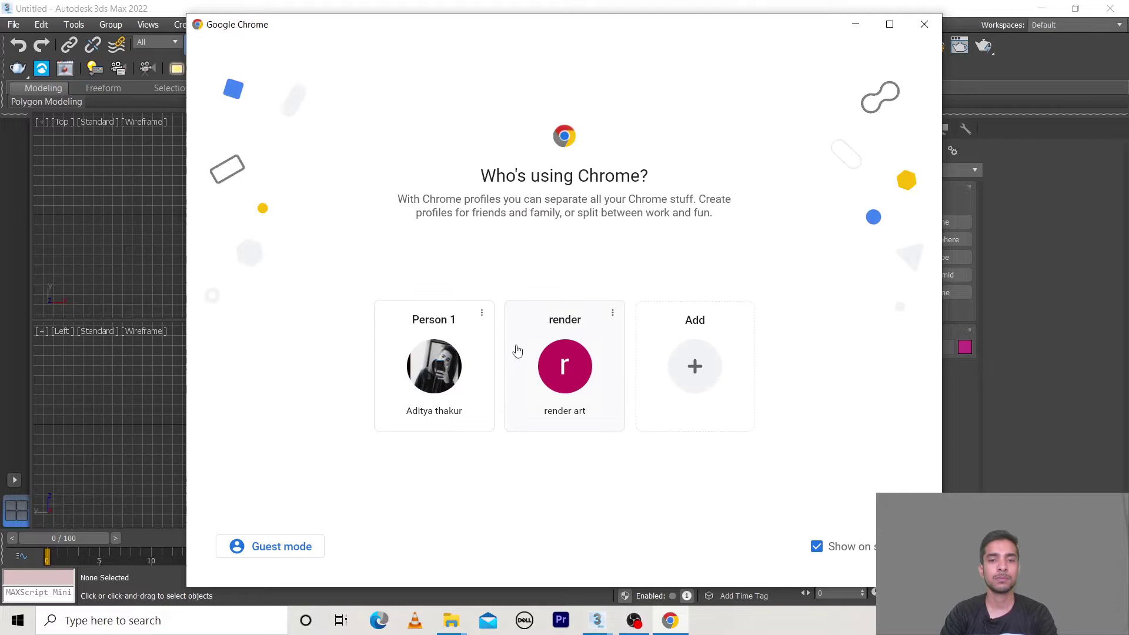
{"action": "left_click", "coordinate": [518, 351]}
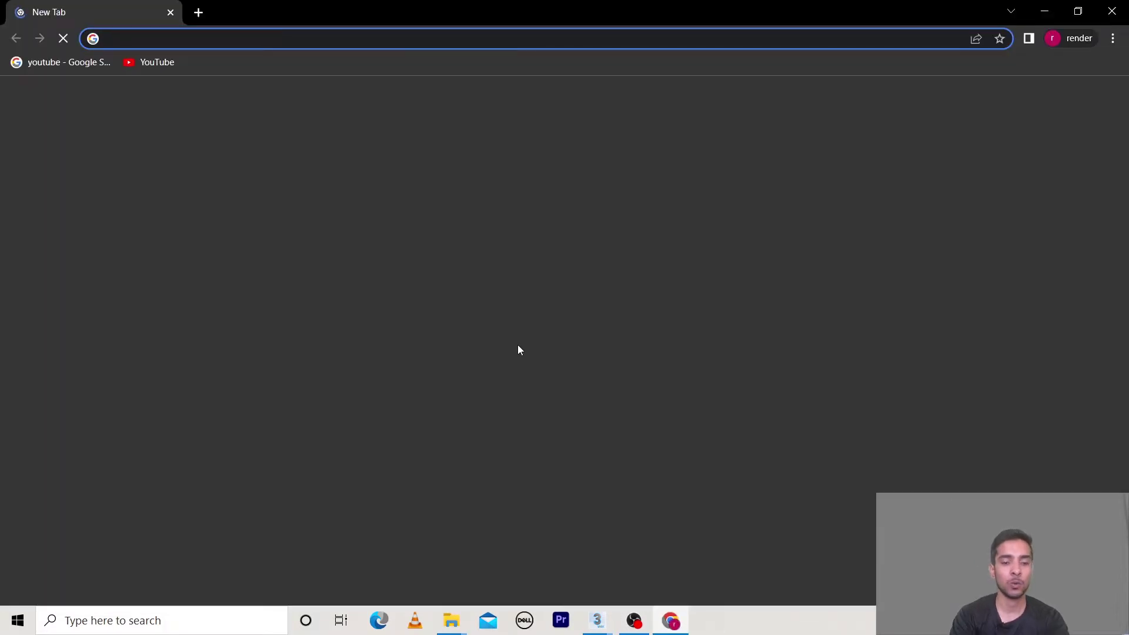
{"action": "type", "text": "copy pa"}
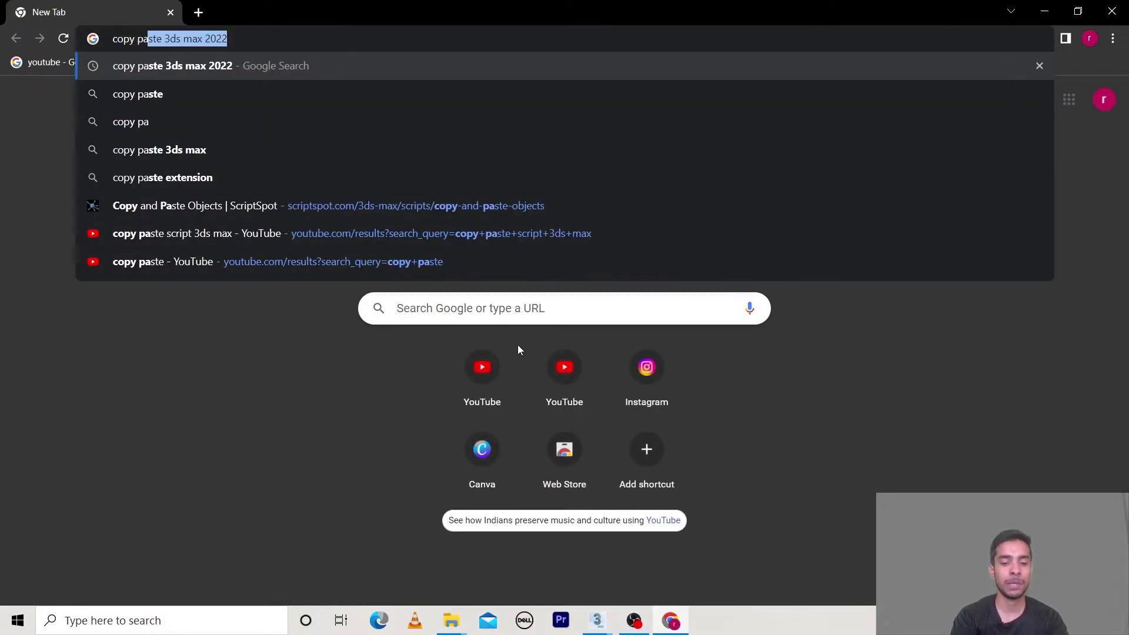
{"action": "type", "text": "ste"}
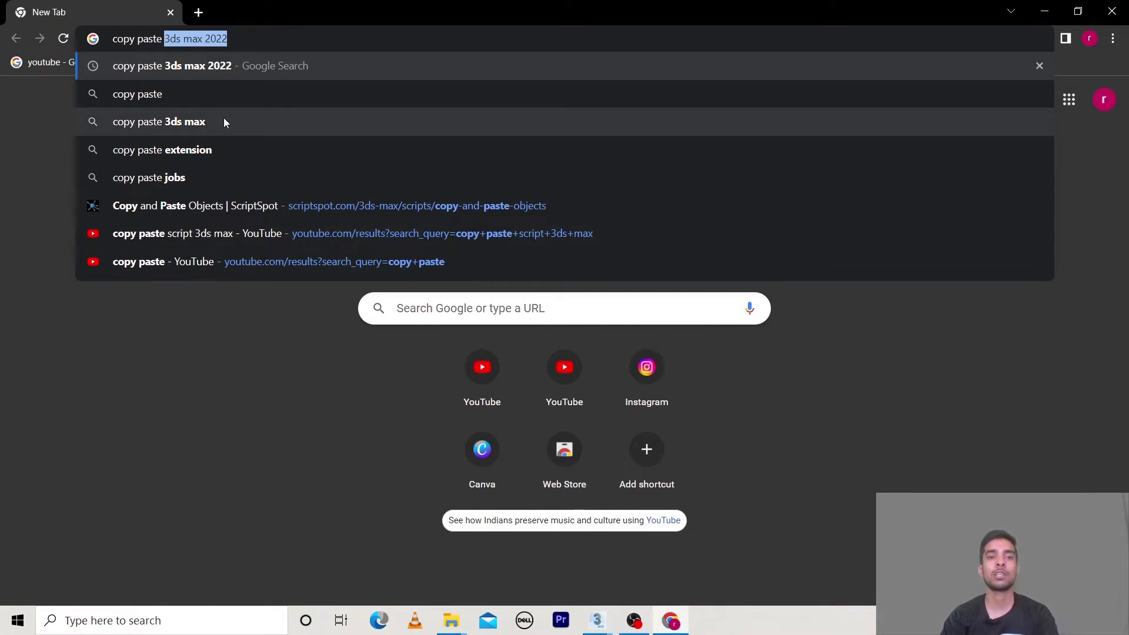
{"action": "left_click", "coordinate": [250, 76]}
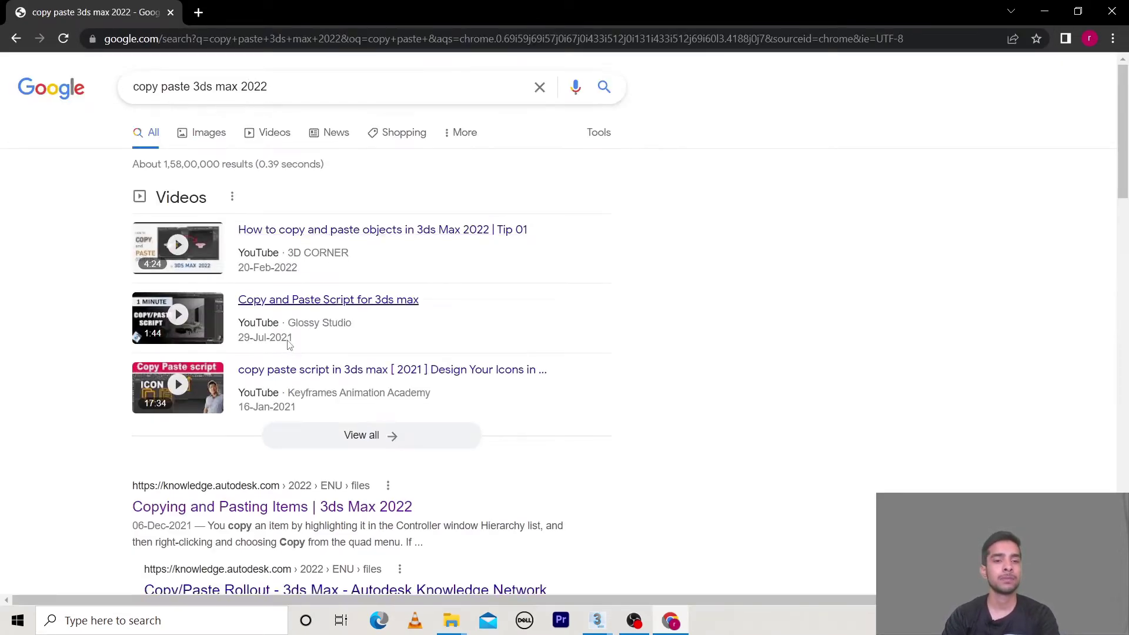
Scroll the search results down to the ScriptSpot Copy and Paste Objects result.
{"action": "scroll", "coordinate": [312, 318], "scroll_direction": "down", "scroll_amount": 4}
{"action": "scroll", "coordinate": [311, 318], "scroll_direction": "down", "scroll_amount": 4}
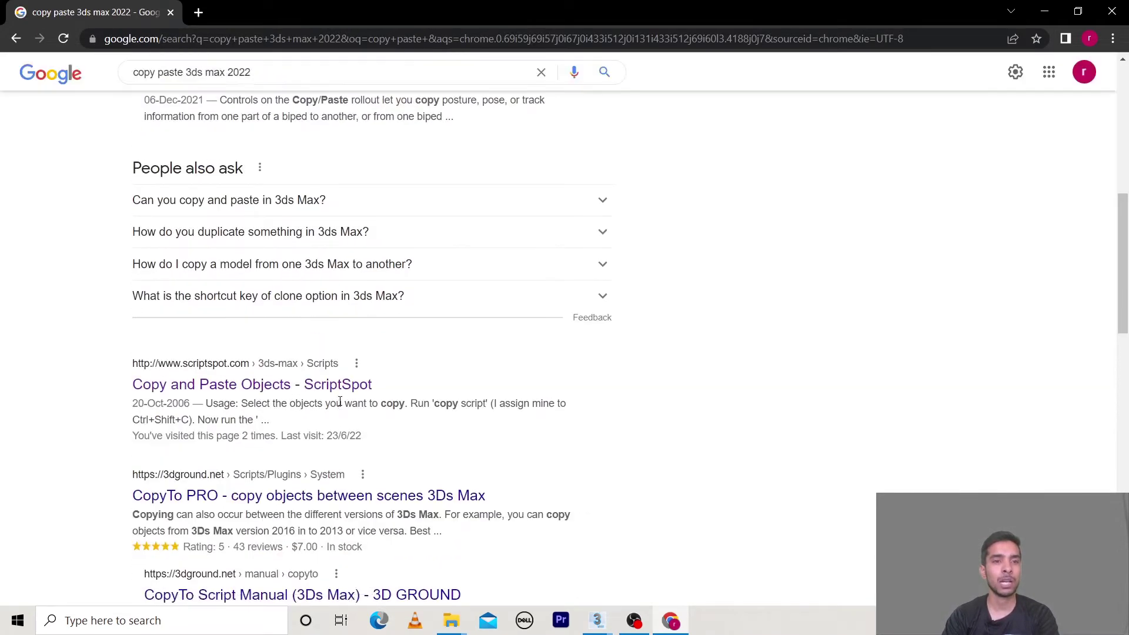
{"action": "scroll", "coordinate": [340, 405], "scroll_direction": "up", "scroll_amount": 1}
{"action": "scroll", "coordinate": [340, 406], "scroll_direction": "down", "scroll_amount": 3}
{"action": "scroll", "coordinate": [340, 406], "scroll_direction": "down", "scroll_amount": 2}
{"action": "scroll", "coordinate": [340, 423], "scroll_direction": "down", "scroll_amount": 1}
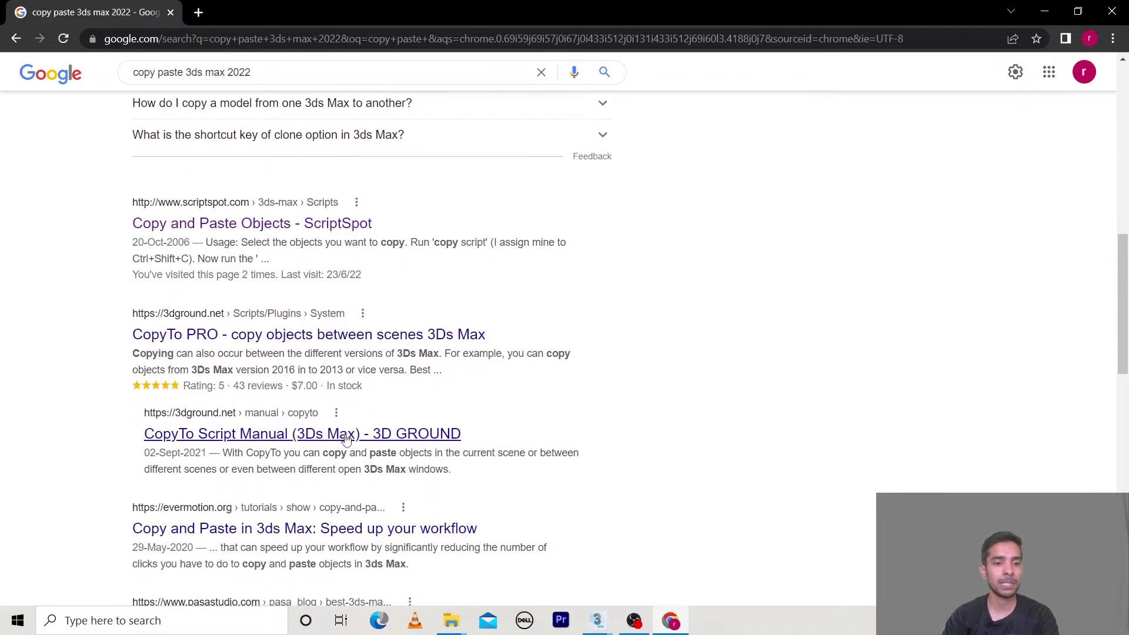
{"action": "scroll", "coordinate": [340, 441], "scroll_direction": "down", "scroll_amount": 2}
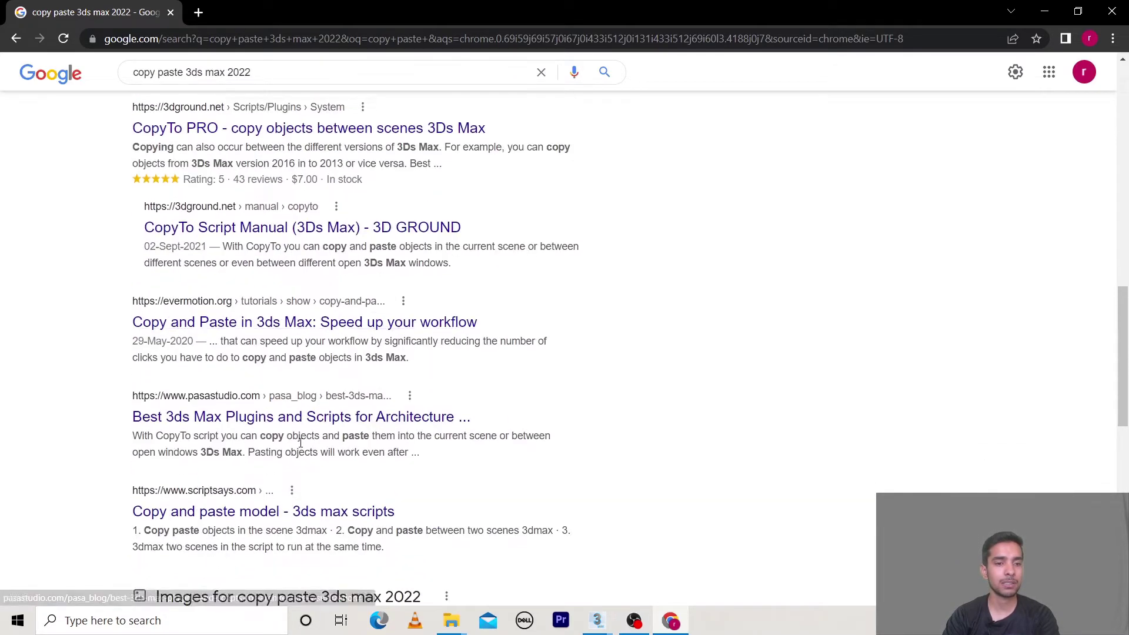
{"action": "scroll", "coordinate": [300, 446], "scroll_direction": "up", "scroll_amount": 3}
{"action": "scroll", "coordinate": [301, 447], "scroll_direction": "up", "scroll_amount": 4}
{"action": "scroll", "coordinate": [300, 446], "scroll_direction": "up", "scroll_amount": 3}
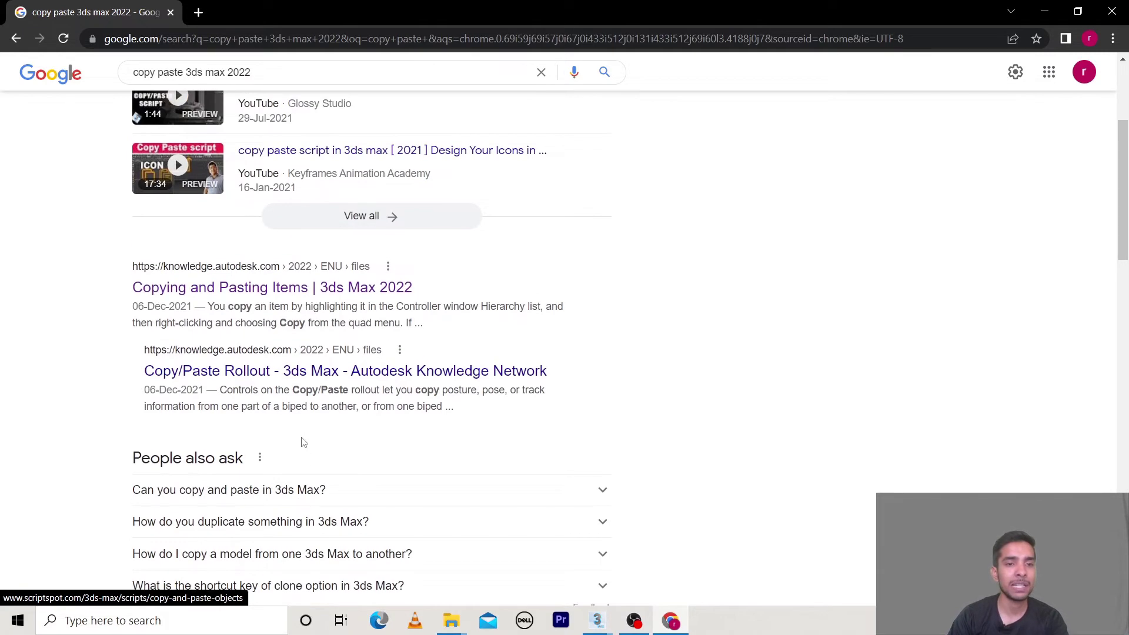
{"action": "scroll", "coordinate": [330, 382], "scroll_direction": "down", "scroll_amount": 4}
{"action": "scroll", "coordinate": [405, 408], "scroll_direction": "down", "scroll_amount": 1}
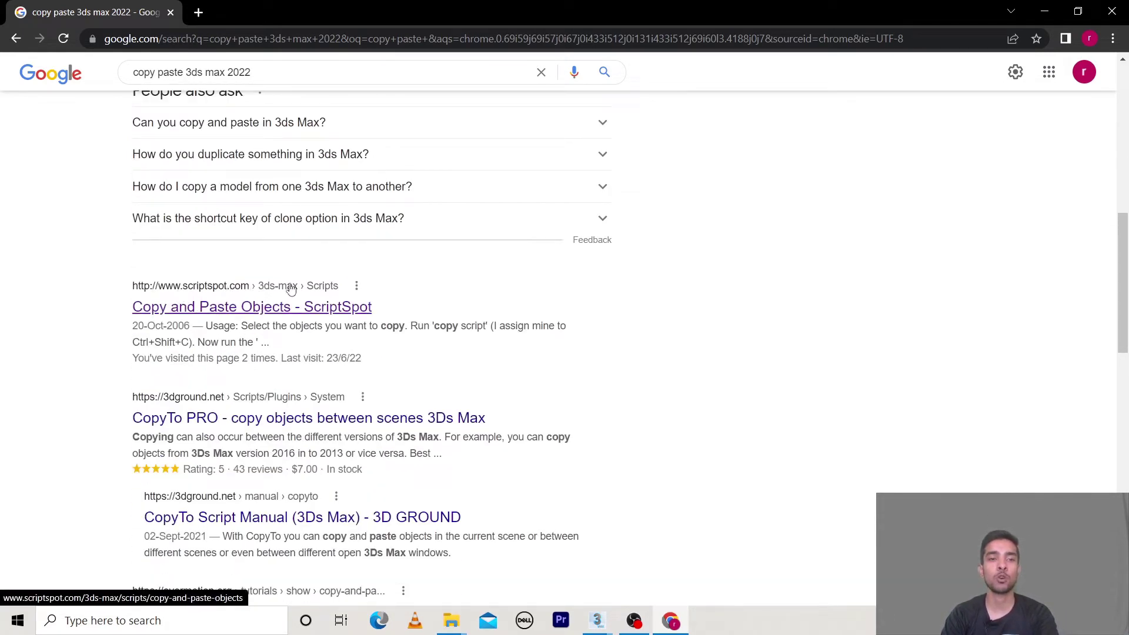
Open the ScriptSpot Copy and Paste Objects page and download its CopyPasteObjects.mcr attachment.
{"action": "left_click", "coordinate": [331, 312]}
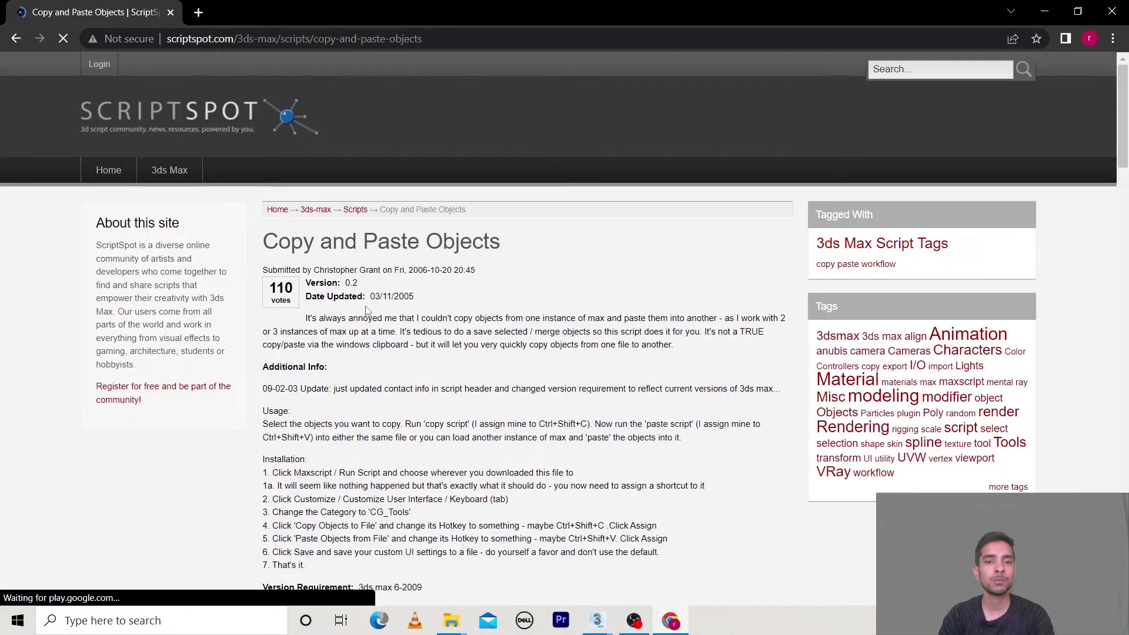
{"action": "scroll", "coordinate": [366, 307], "scroll_direction": "down", "scroll_amount": 5}
{"action": "scroll", "coordinate": [366, 307], "scroll_direction": "down", "scroll_amount": 2}
{"action": "scroll", "coordinate": [330, 282], "scroll_direction": "down", "scroll_amount": 1}
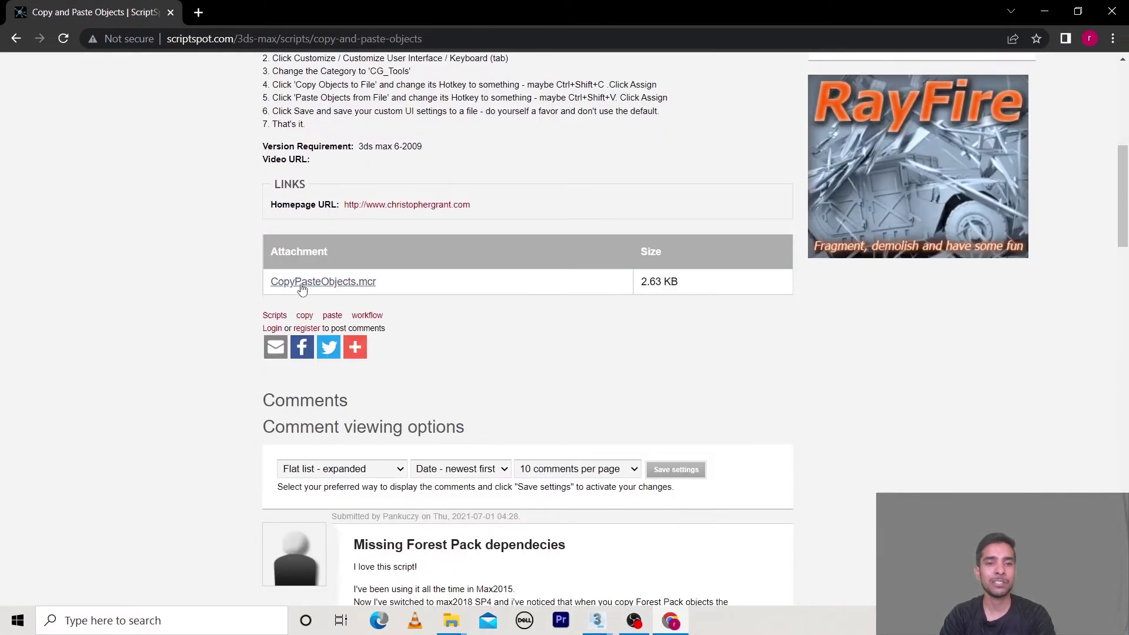
{"action": "left_click", "coordinate": [356, 283]}
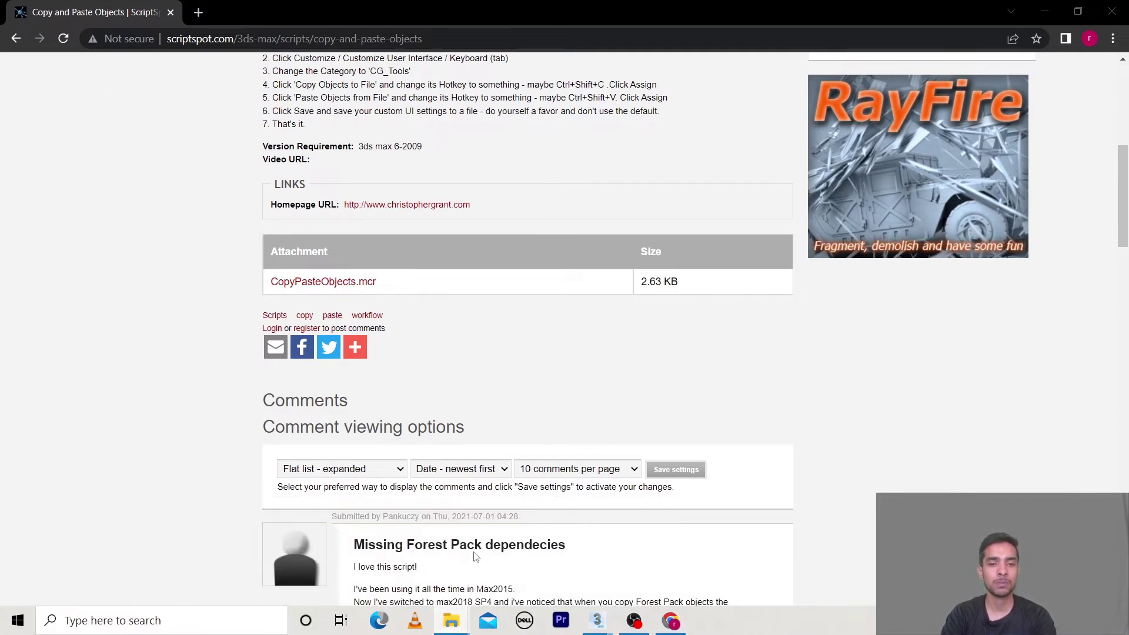
{"action": "key", "text": "alt+Tab"}
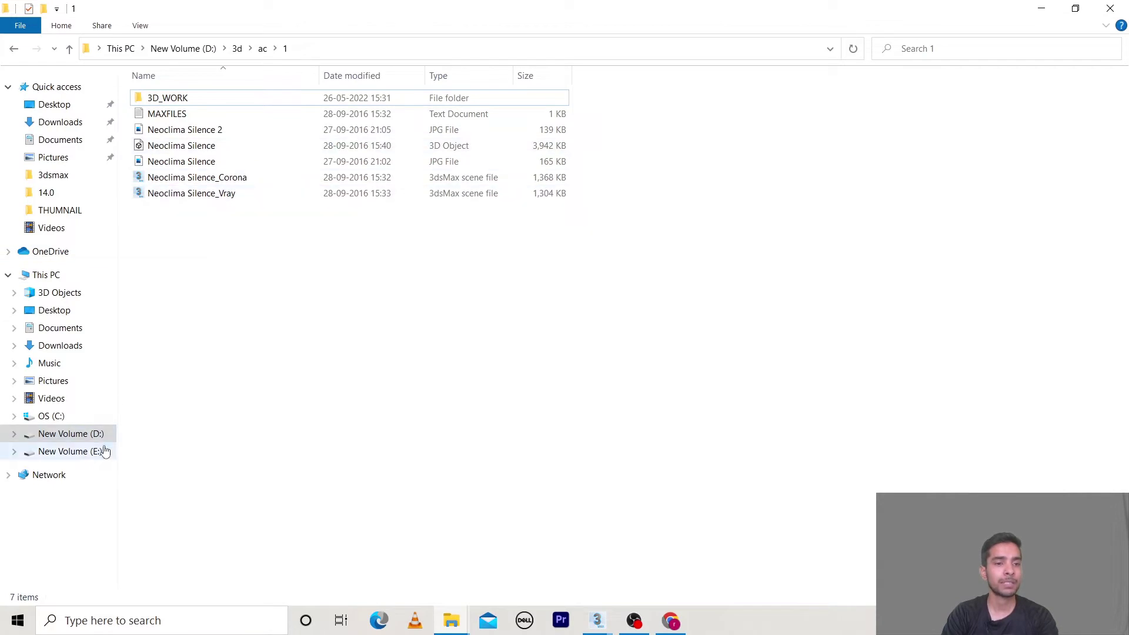
Locate the CopyPasteObjects macroscript in File Explorer's D:\plugin folder, then return to 3ds Max.
{"action": "left_click", "coordinate": [105, 451]}
{"action": "left_click", "coordinate": [75, 433]}
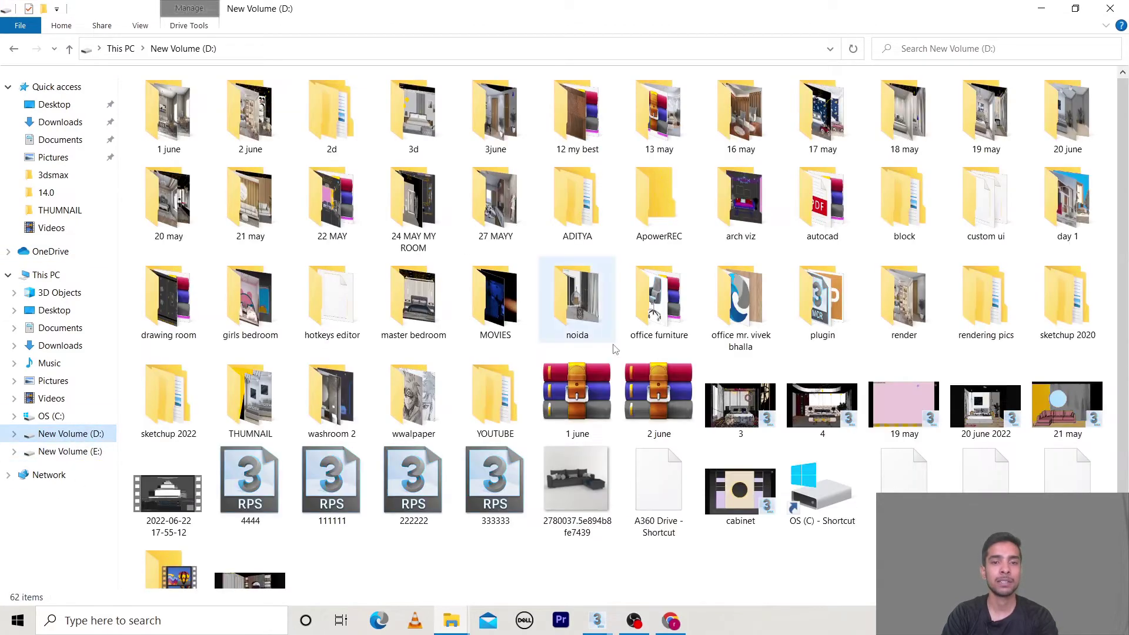
{"action": "double_click", "coordinate": [841, 309]}
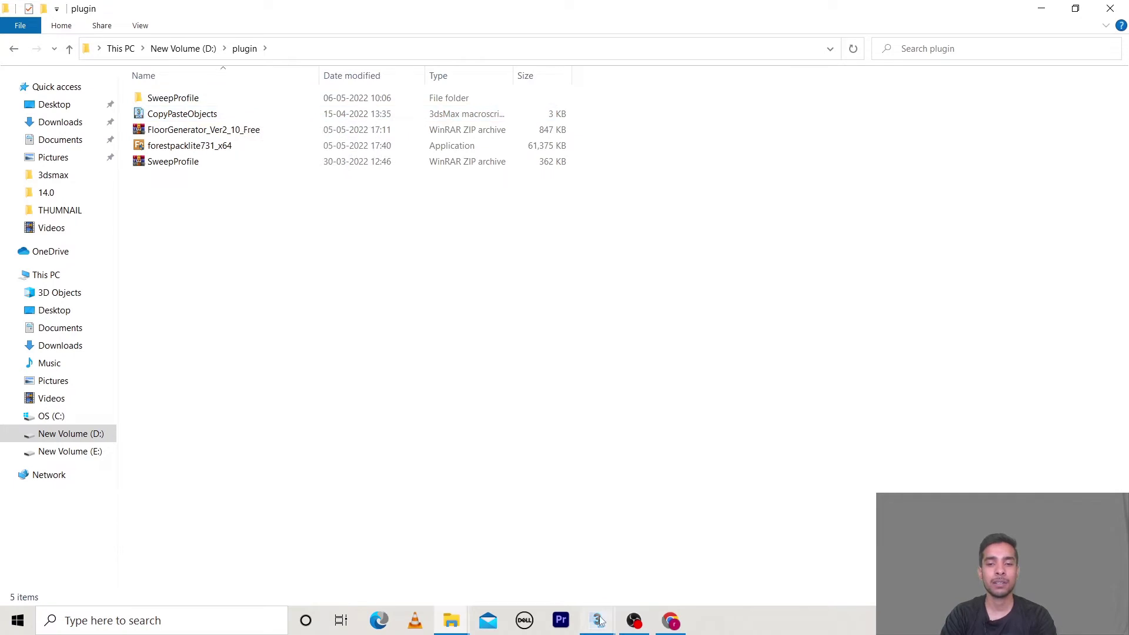
{"action": "mouse_move", "coordinate": [597, 620]}
{"action": "left_click", "coordinate": [563, 538]}
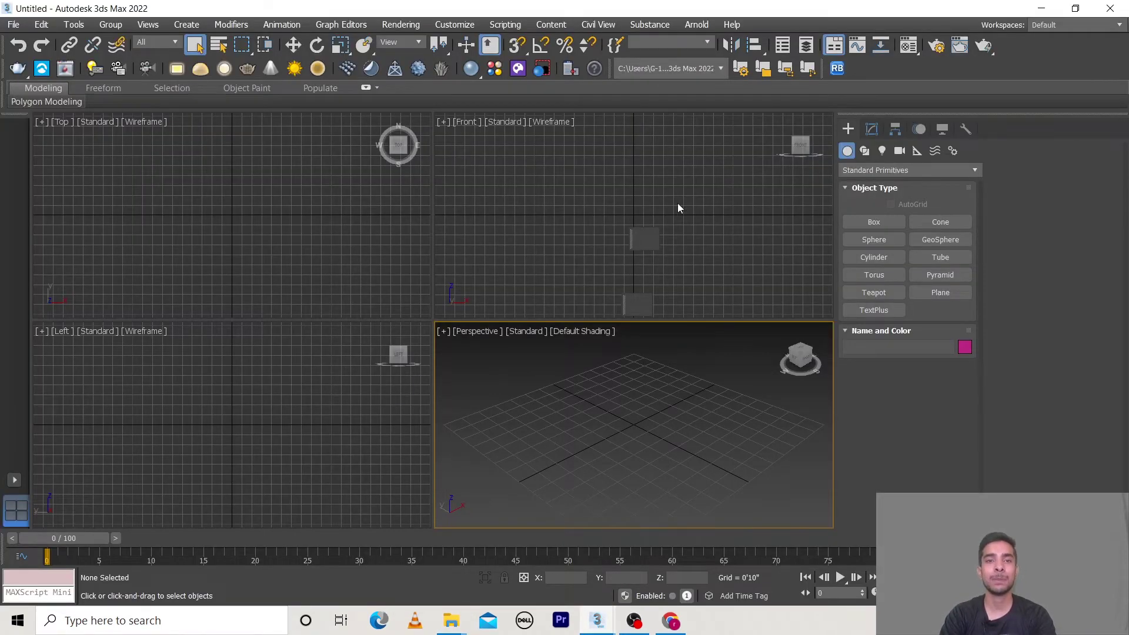
Run the CopyPasteObjects script from D:\plugin using Scripting > Run Script.
{"action": "left_click", "coordinate": [514, 25]}
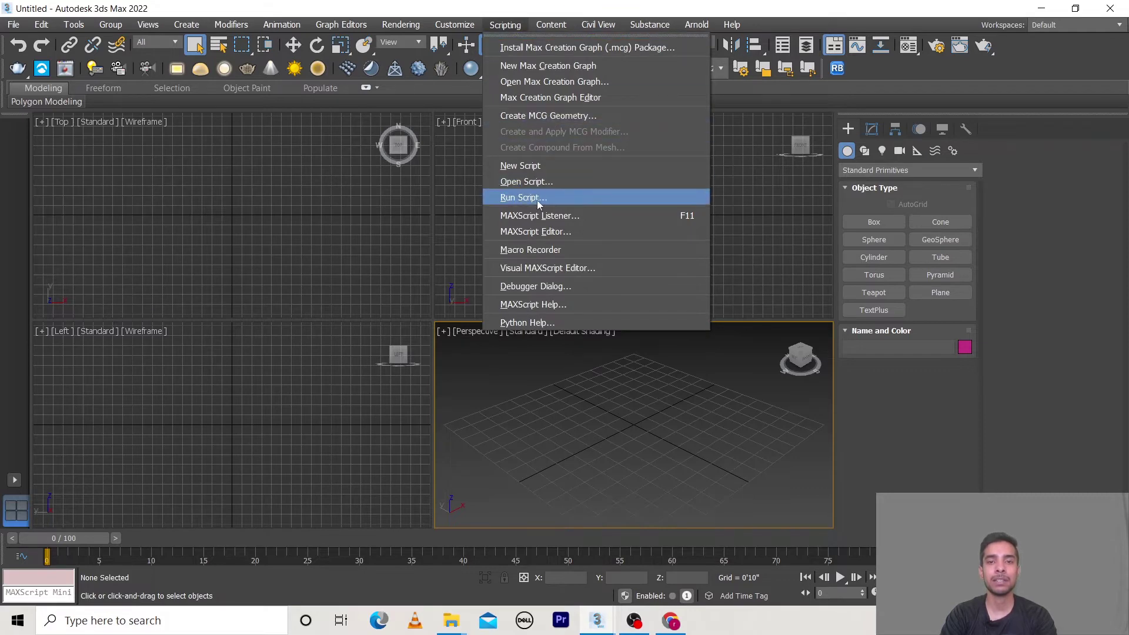
{"action": "left_click", "coordinate": [523, 198]}
{"action": "left_click", "coordinate": [66, 218]}
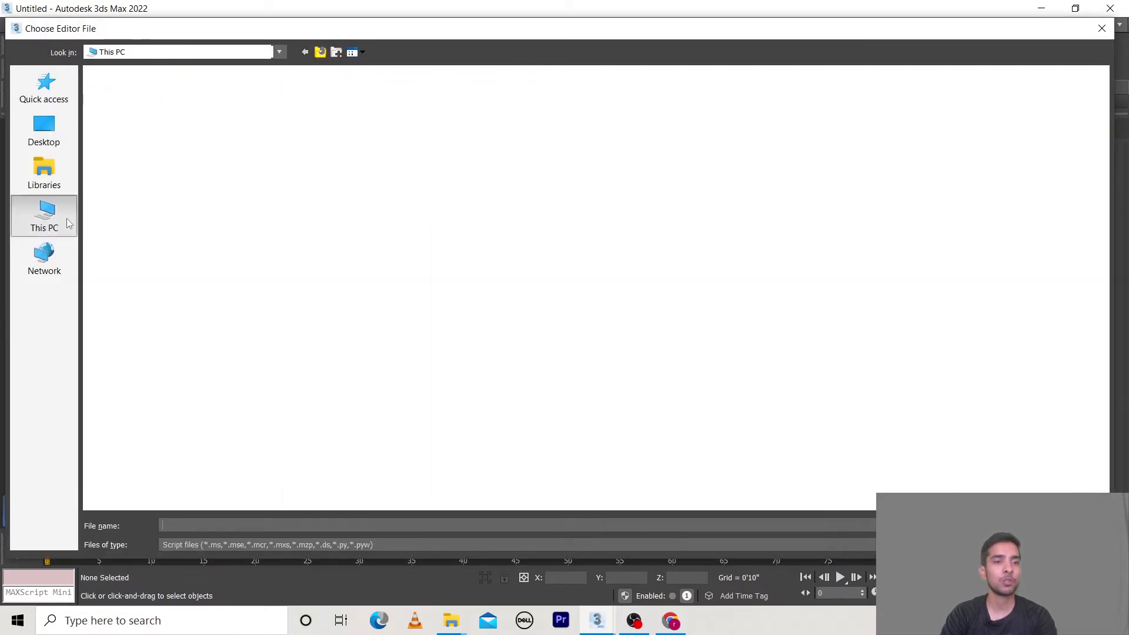
{"action": "double_click", "coordinate": [405, 210]}
{"action": "scroll", "coordinate": [176, 235], "scroll_direction": "down", "scroll_amount": 2}
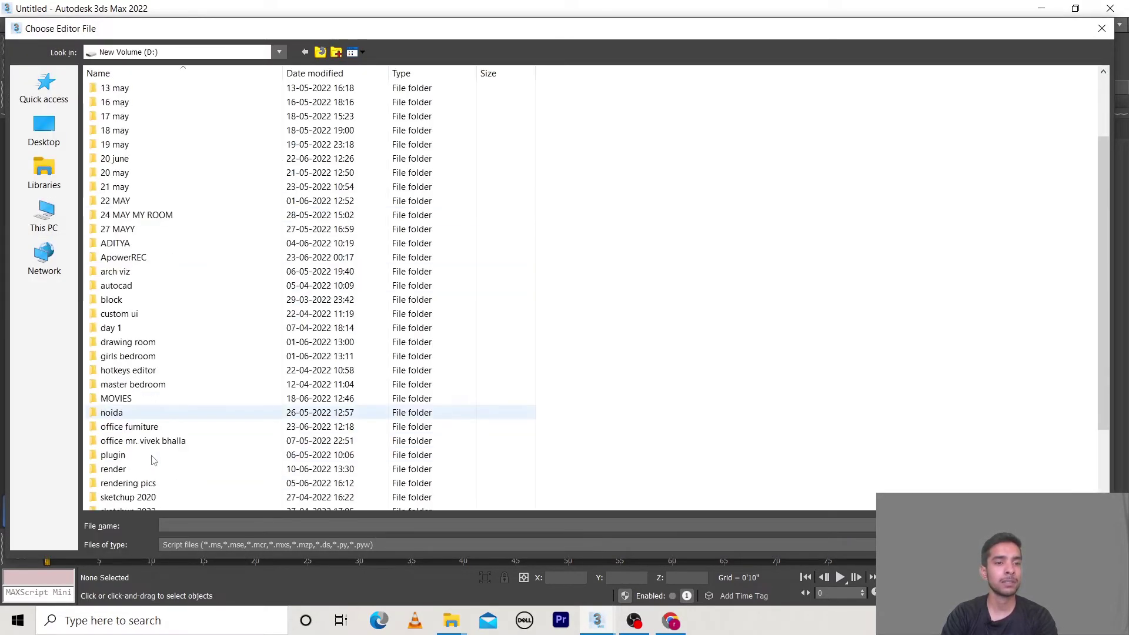
{"action": "scroll", "coordinate": [163, 328], "scroll_direction": "down", "scroll_amount": 2}
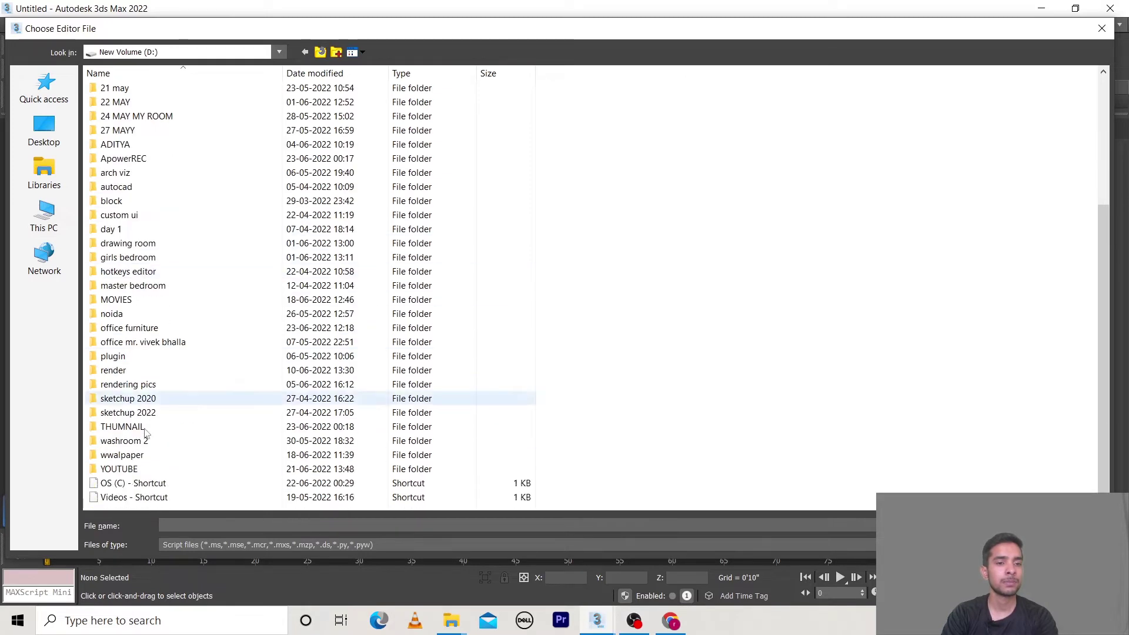
{"action": "double_click", "coordinate": [147, 358]}
{"action": "left_click", "coordinate": [167, 106]}
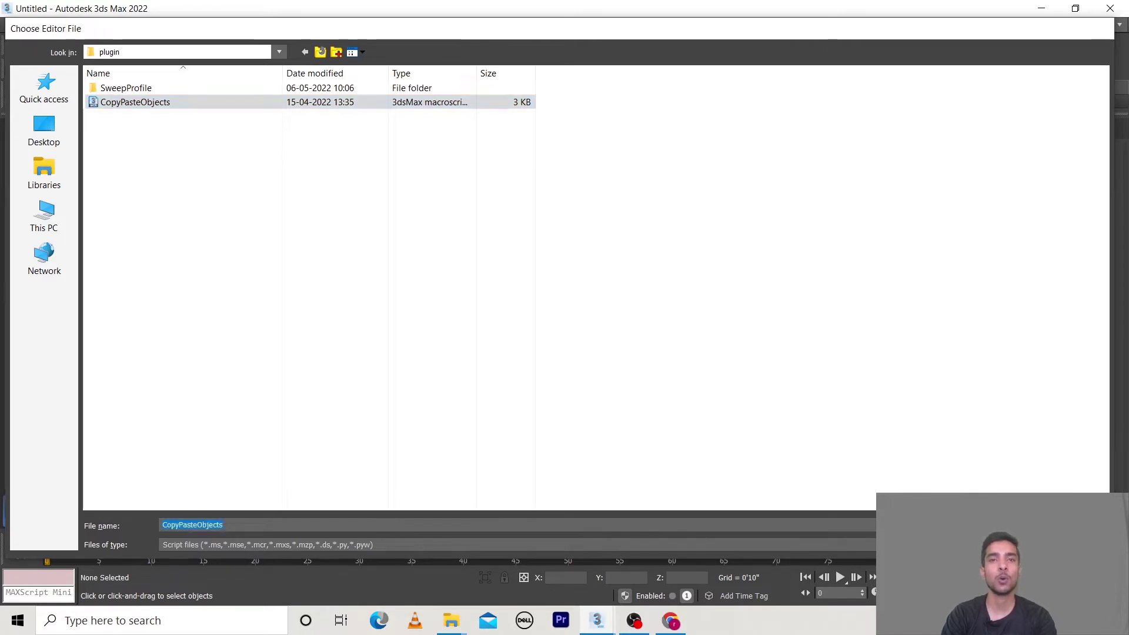
{"action": "key", "text": "Return"}
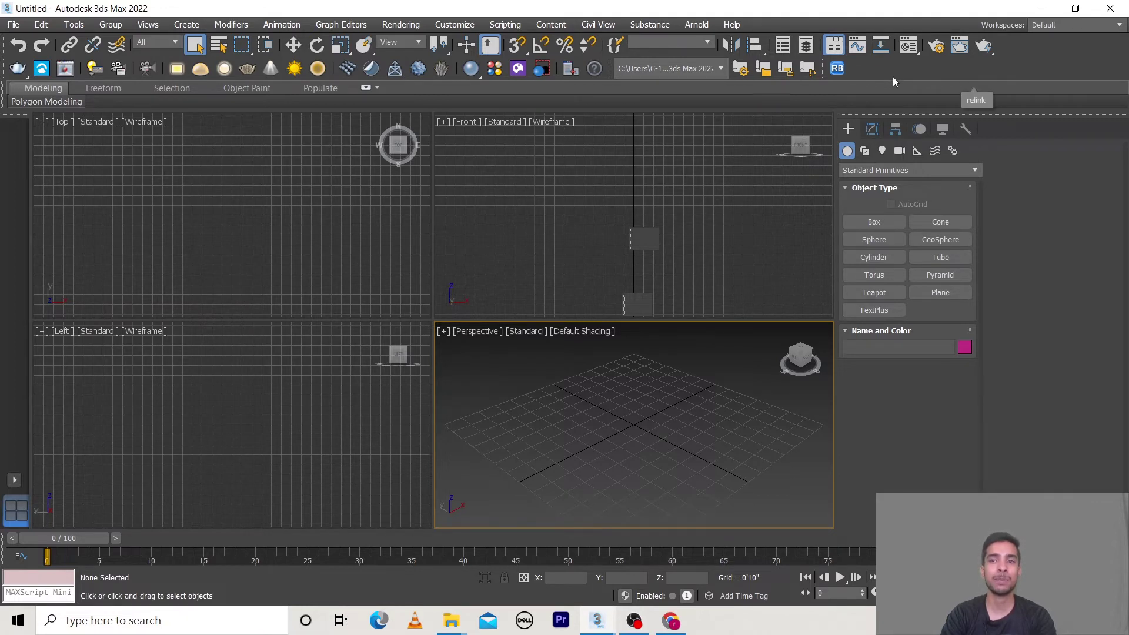
Open the Customize User Interface dialog and move it aside.
{"action": "left_click", "coordinate": [464, 25]}
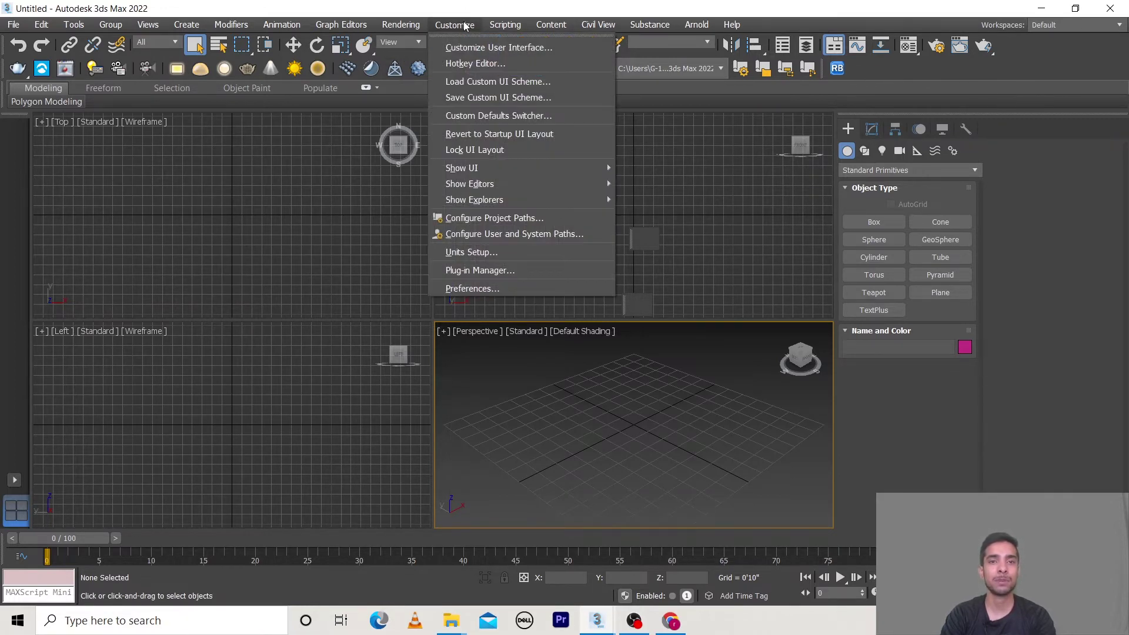
{"action": "left_click", "coordinate": [490, 48]}
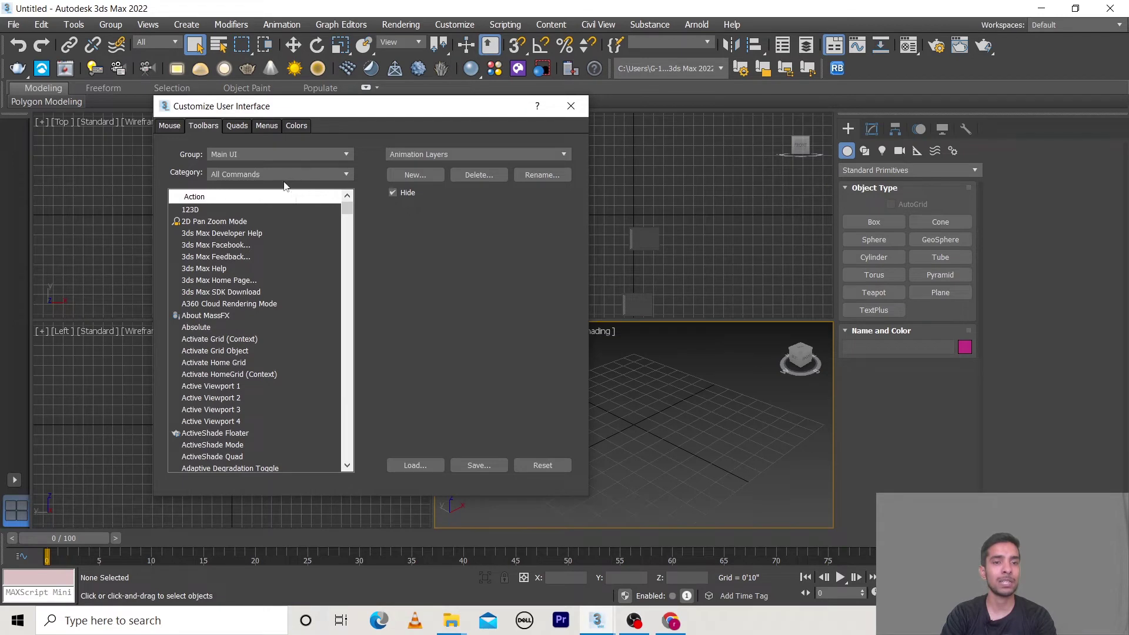
{"action": "left_click_drag", "start_coordinate": [383, 113], "coordinate": [325, 90]}
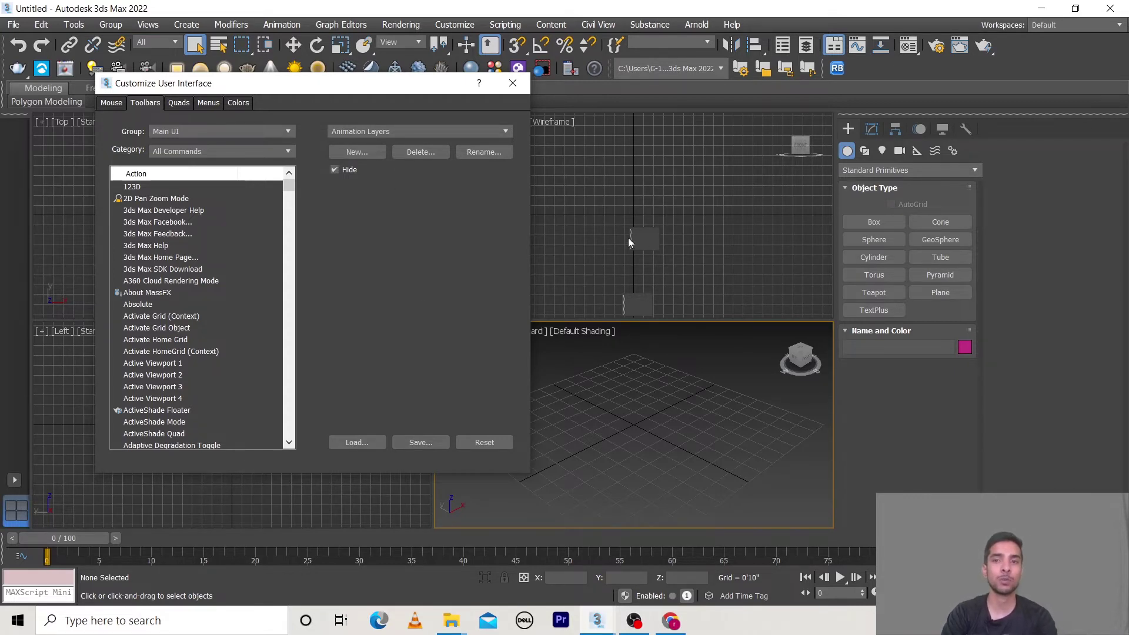
Scroll the All Commands list to the Copy Objects to File command.
{"action": "left_click_drag", "start_coordinate": [287, 186], "coordinate": [294, 217]}
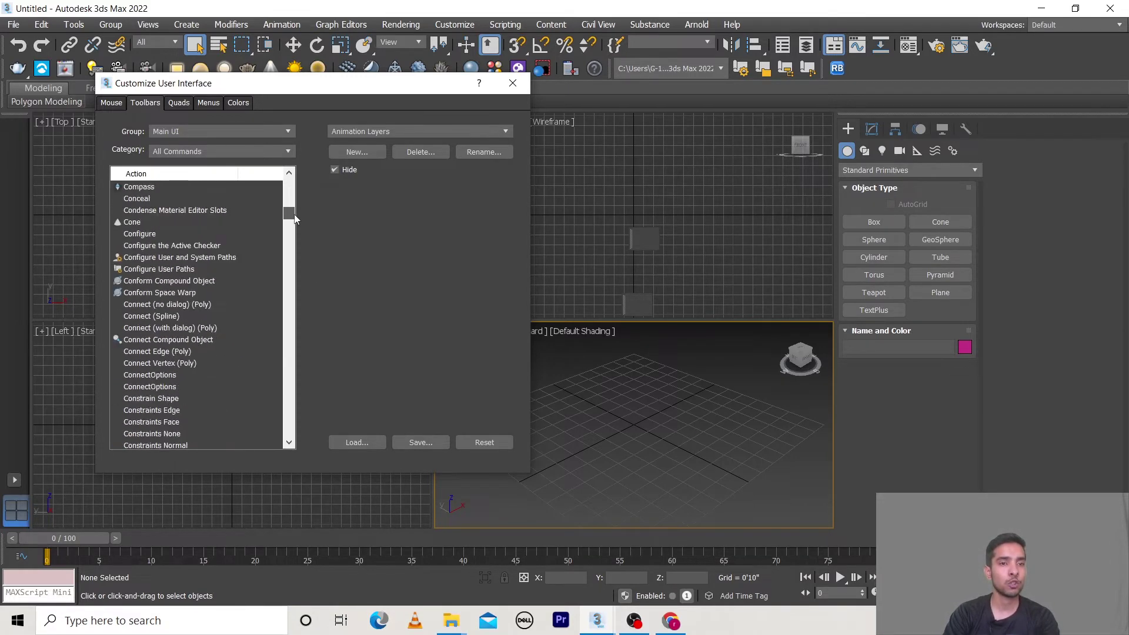
{"action": "scroll", "coordinate": [203, 273], "scroll_direction": "up", "scroll_amount": 2}
{"action": "scroll", "coordinate": [202, 270], "scroll_direction": "up", "scroll_amount": 2}
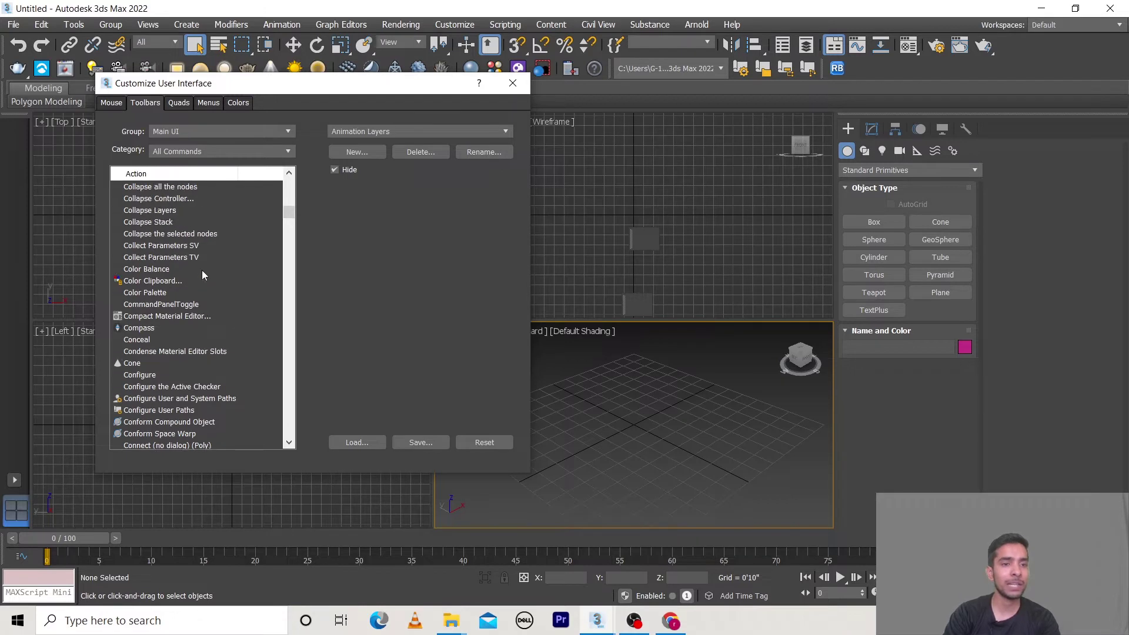
{"action": "scroll", "coordinate": [194, 216], "scroll_direction": "up", "scroll_amount": 1}
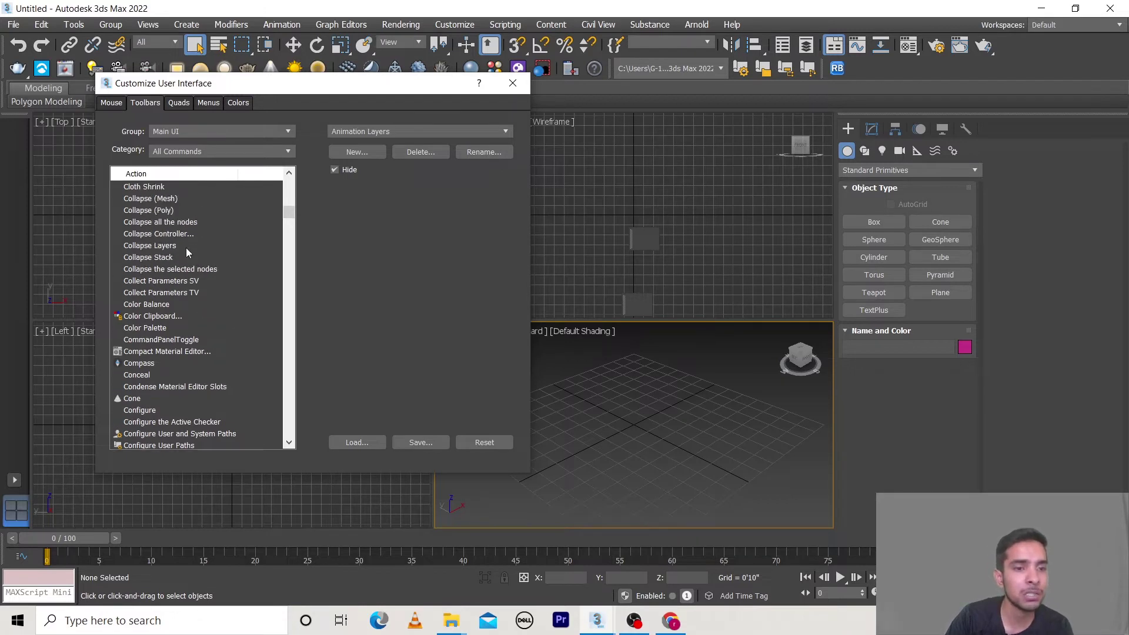
{"action": "scroll", "coordinate": [186, 248], "scroll_direction": "up", "scroll_amount": 2}
{"action": "scroll", "coordinate": [186, 249], "scroll_direction": "up", "scroll_amount": 1}
{"action": "scroll", "coordinate": [187, 252], "scroll_direction": "up", "scroll_amount": 1}
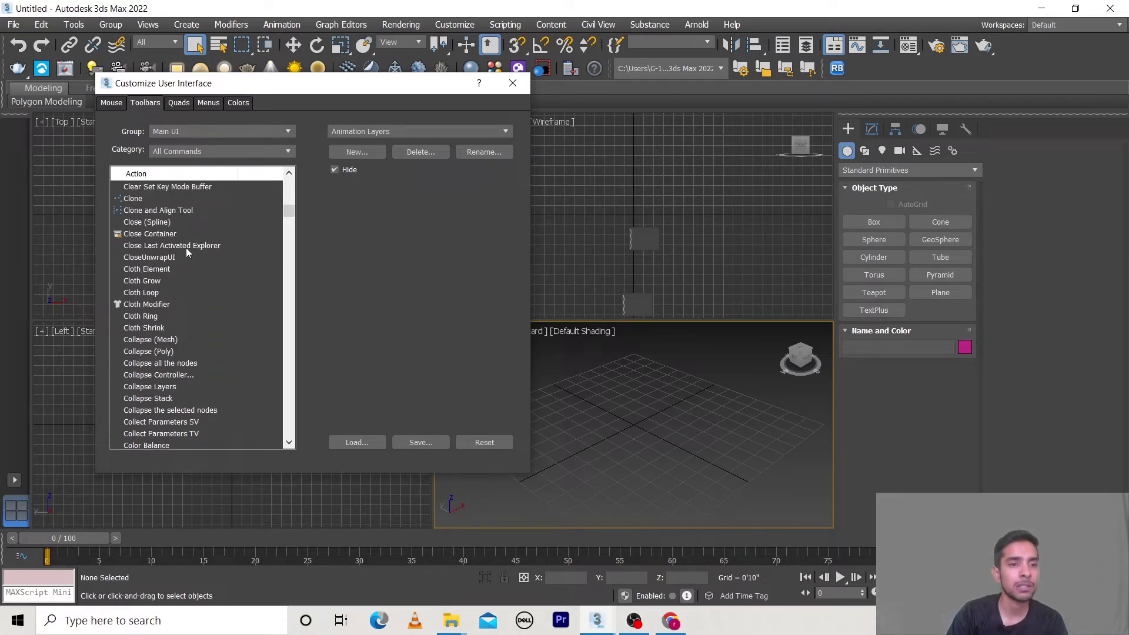
{"action": "scroll", "coordinate": [187, 252], "scroll_direction": "up", "scroll_amount": 4}
{"action": "scroll", "coordinate": [185, 252], "scroll_direction": "up", "scroll_amount": 1}
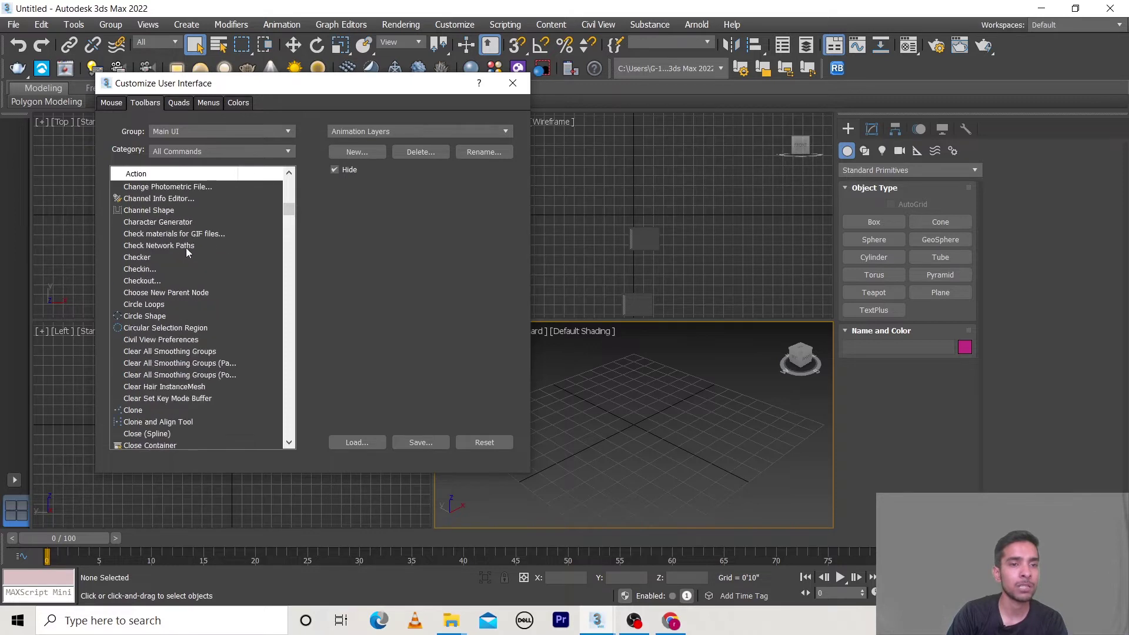
{"action": "scroll", "coordinate": [186, 252], "scroll_direction": "down", "scroll_amount": 2}
{"action": "scroll", "coordinate": [186, 251], "scroll_direction": "down", "scroll_amount": 5}
{"action": "scroll", "coordinate": [160, 395], "scroll_direction": "down", "scroll_amount": 2}
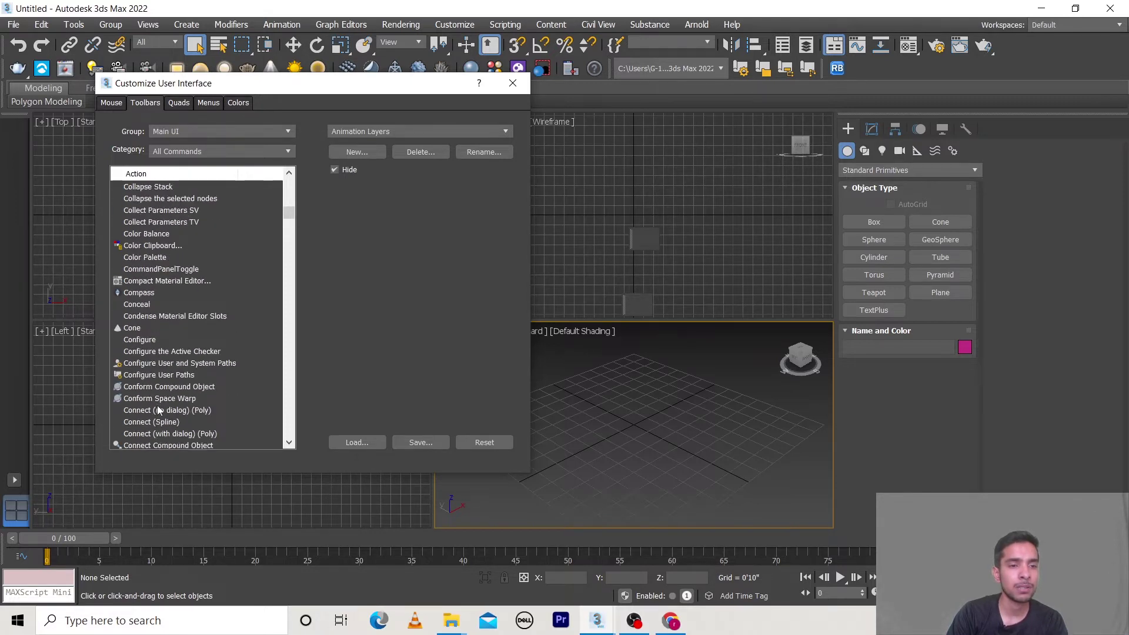
{"action": "scroll", "coordinate": [157, 410], "scroll_direction": "down", "scroll_amount": 10}
{"action": "scroll", "coordinate": [160, 380], "scroll_direction": "down", "scroll_amount": 1}
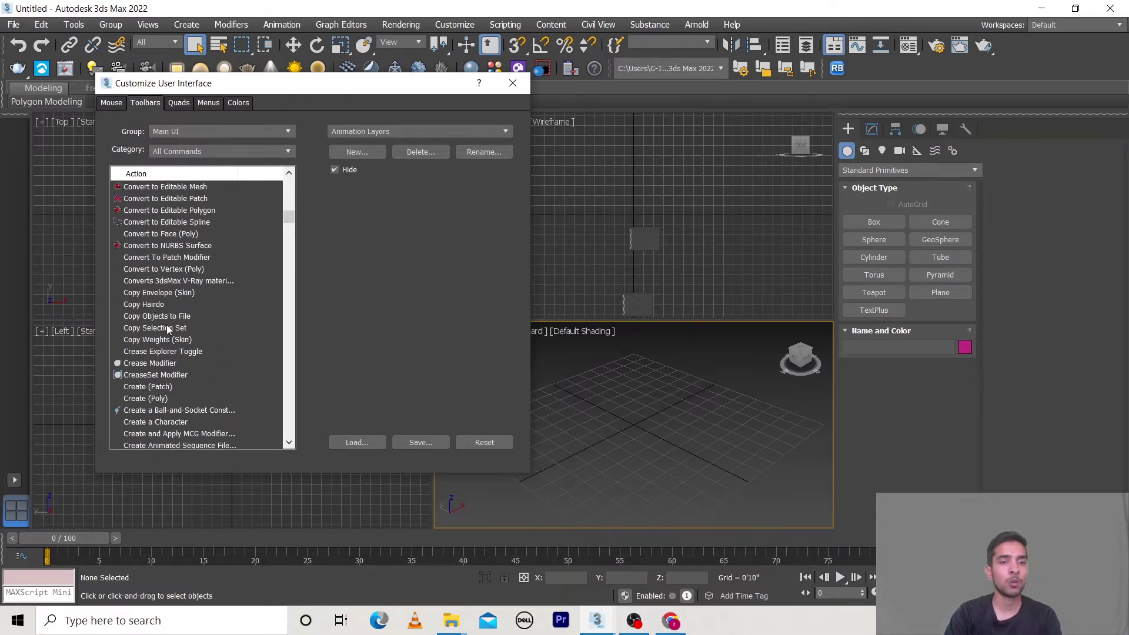
Add Copy Objects to File and Paste Objects from File buttons to the main toolbar.
{"action": "mouse_move", "coordinate": [155, 318]}
{"action": "left_mouse_down"}
{"action": "mouse_move", "coordinate": [555, 301]}
{"action": "mouse_move", "coordinate": [633, 240]}
{"action": "left_mouse_up"}
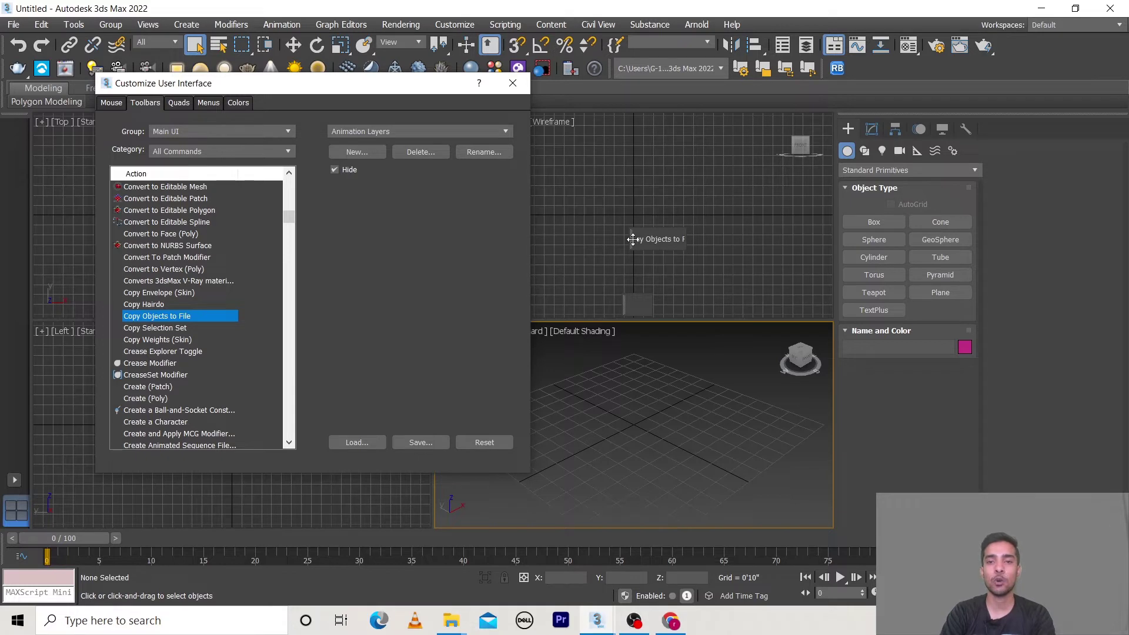
{"action": "left_click_drag", "start_coordinate": [632, 239], "coordinate": [863, 71]}
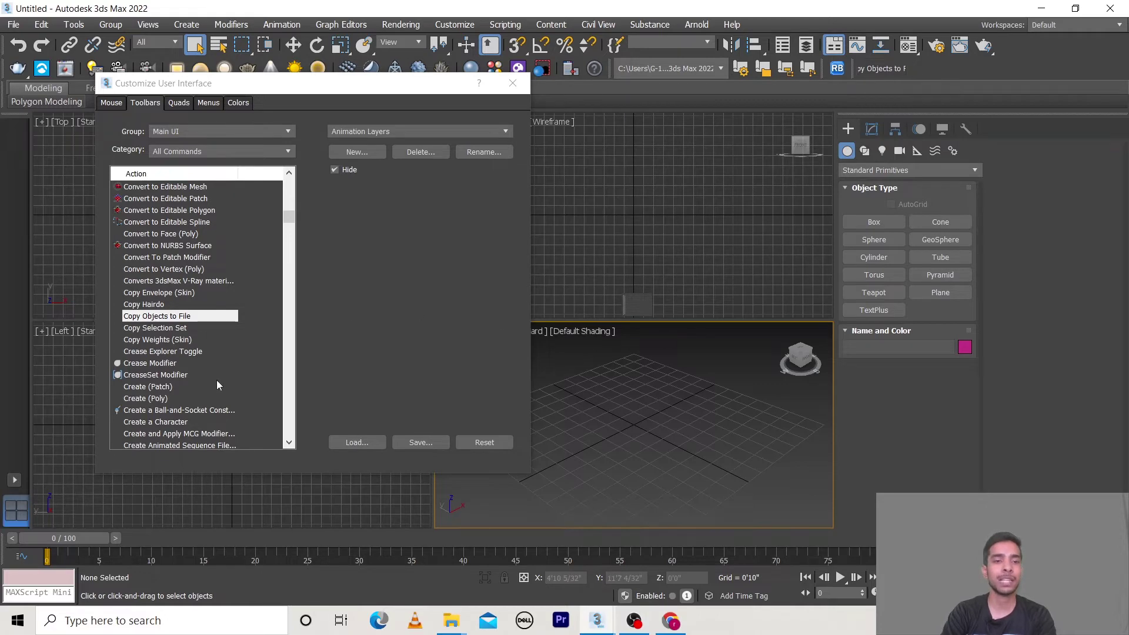
{"action": "scroll", "coordinate": [216, 380], "scroll_direction": "down", "scroll_amount": 12}
{"action": "left_click_drag", "start_coordinate": [290, 225], "coordinate": [296, 318]}
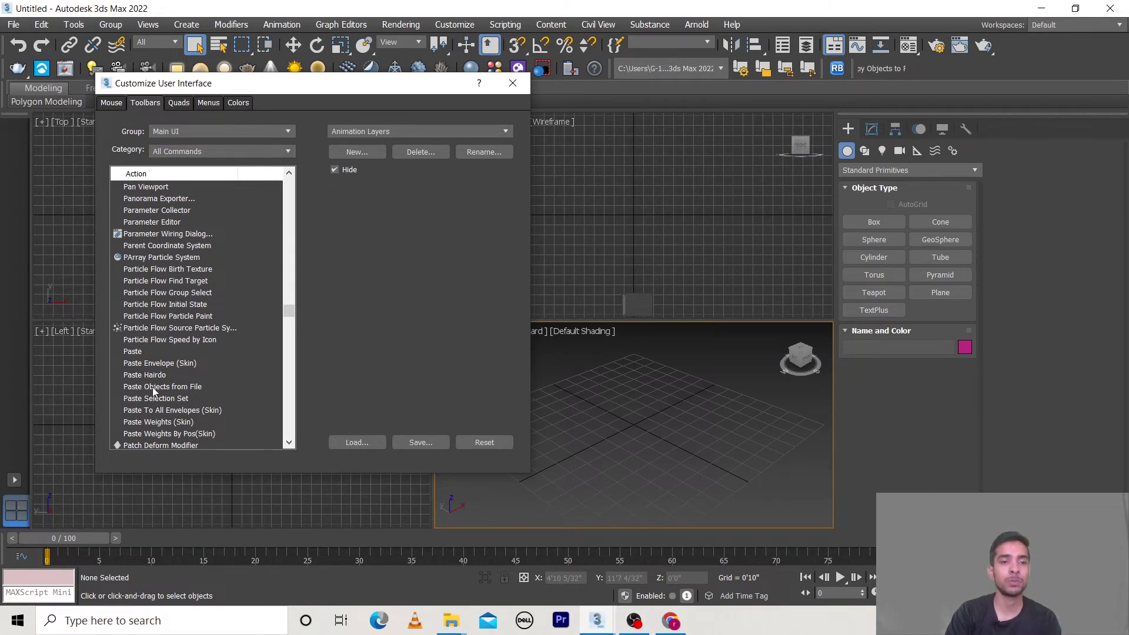
{"action": "left_click_drag", "start_coordinate": [158, 389], "coordinate": [630, 304]}
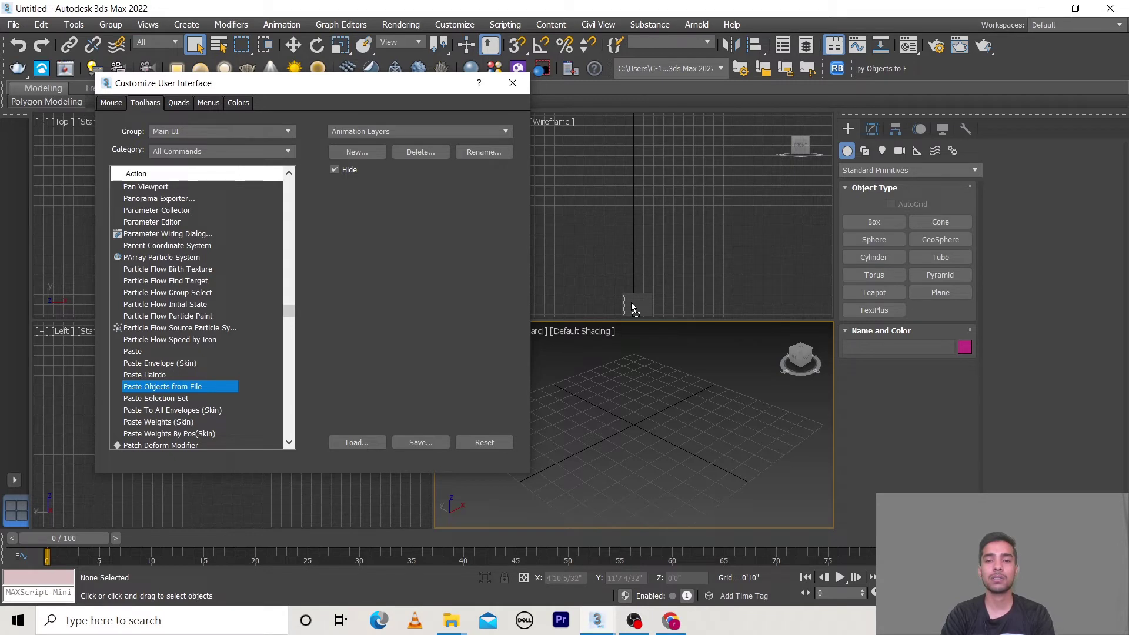
{"action": "left_click_drag", "start_coordinate": [632, 307], "coordinate": [630, 305]}
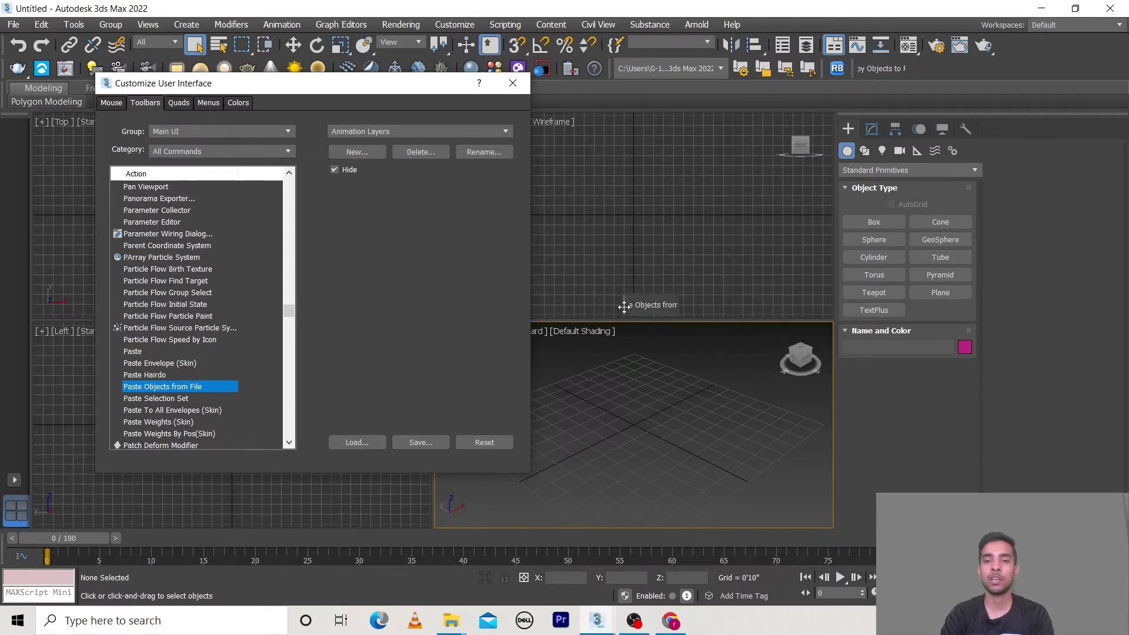
{"action": "left_click_drag", "start_coordinate": [624, 306], "coordinate": [932, 69]}
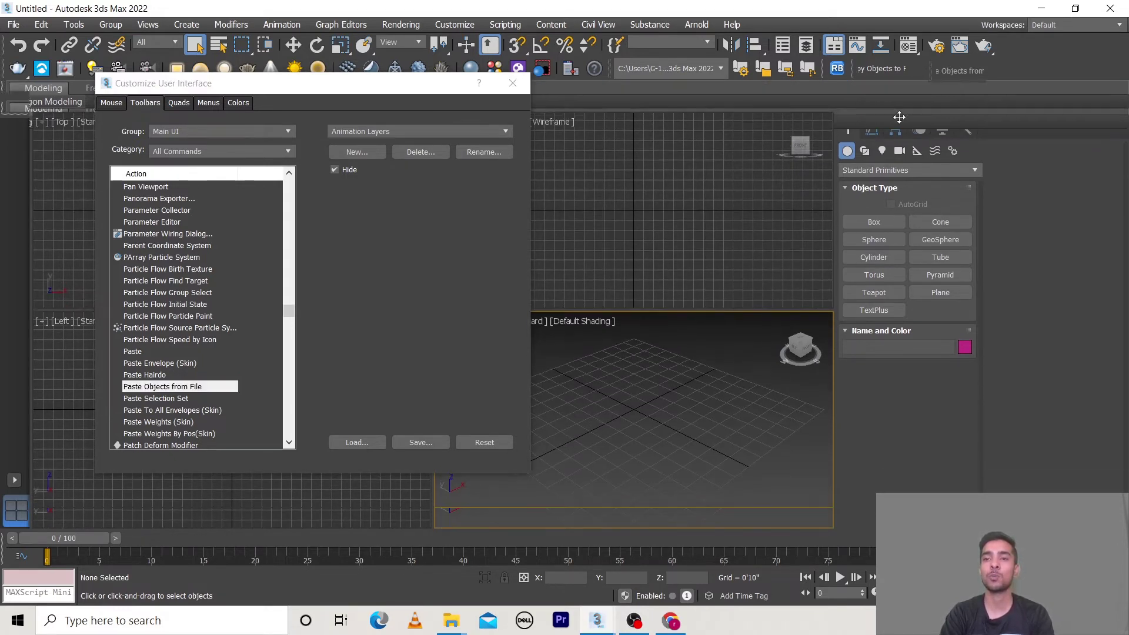
{"action": "left_click", "coordinate": [519, 90]}
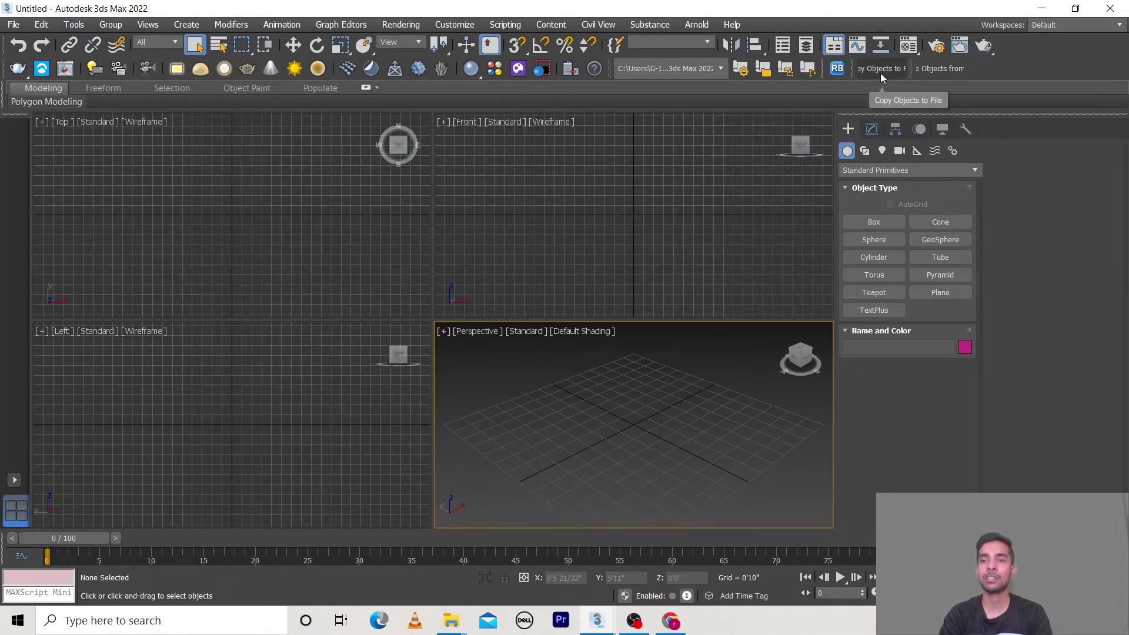
Relabel the Copy Objects to File toolbar button as 'copy'.
{"action": "right_click", "coordinate": [860, 71]}
{"action": "right_click", "coordinate": [860, 72]}
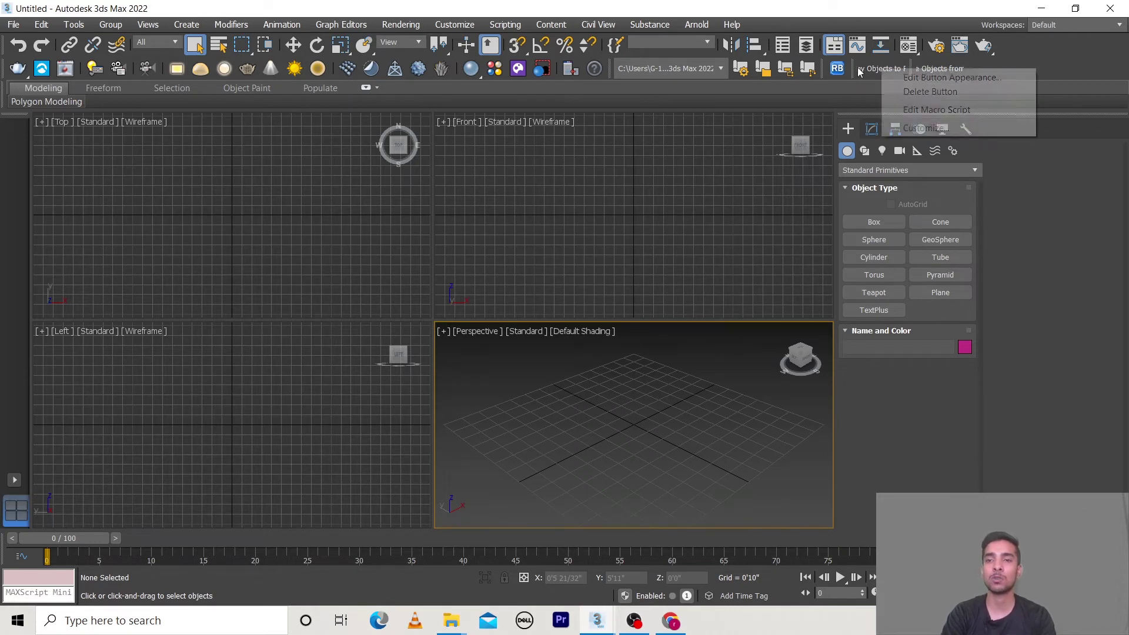
{"action": "left_click", "coordinate": [932, 83]}
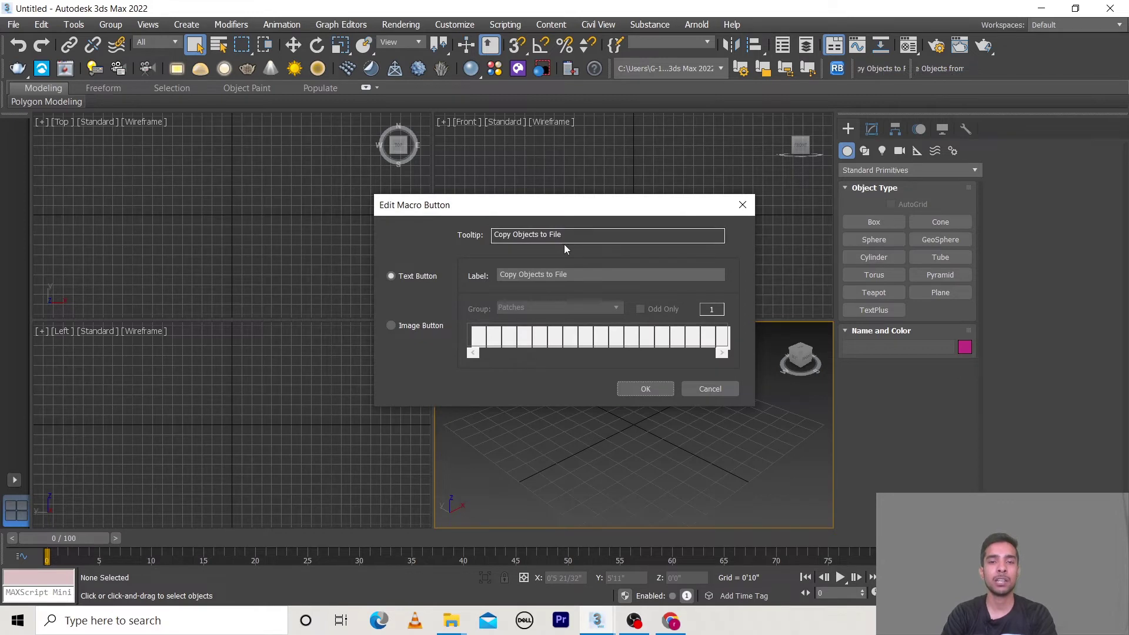
{"action": "left_click_drag", "start_coordinate": [574, 277], "coordinate": [388, 277]}
{"action": "type", "text": "copy"}
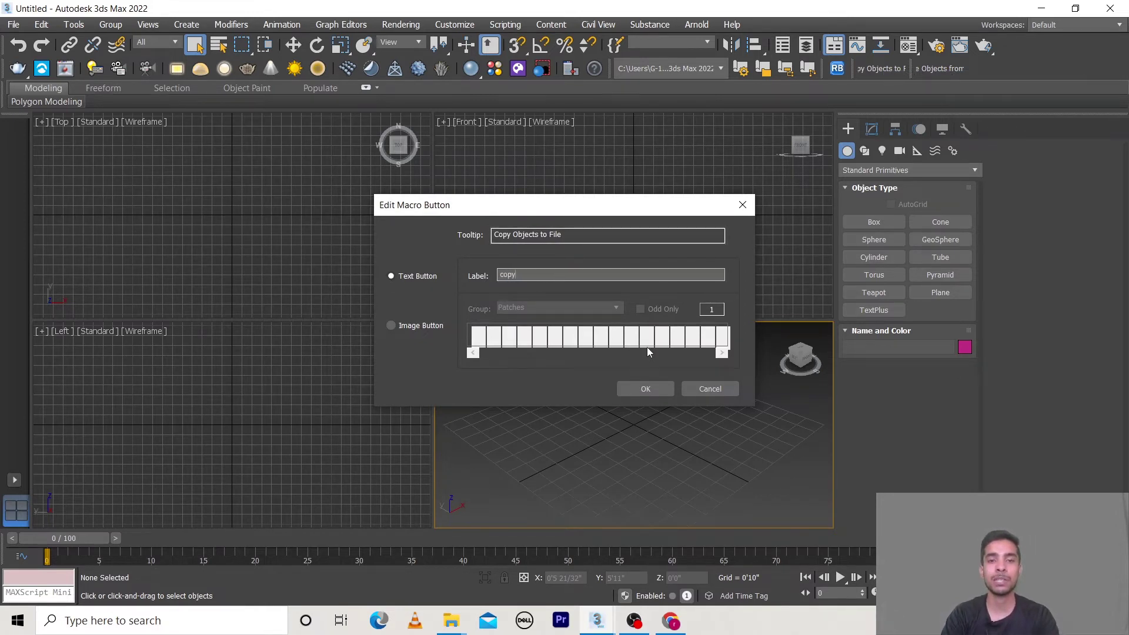
{"action": "left_click", "coordinate": [645, 389]}
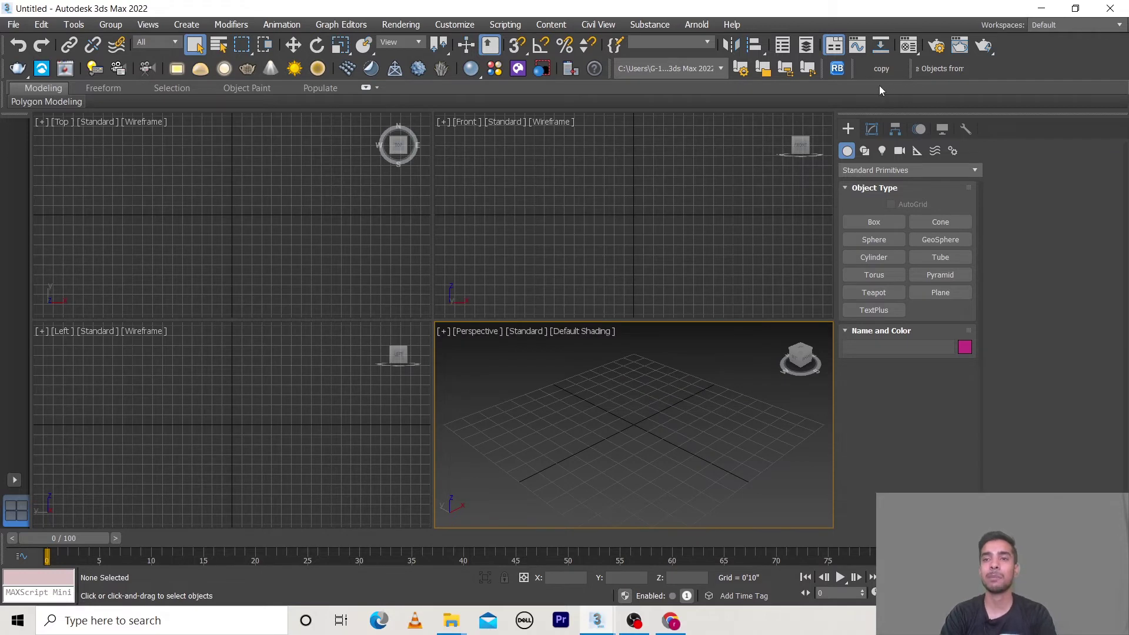
Relabel the Paste Objects from File toolbar button as 'paste'.
{"action": "right_click", "coordinate": [919, 72]}
{"action": "left_click", "coordinate": [974, 75]}
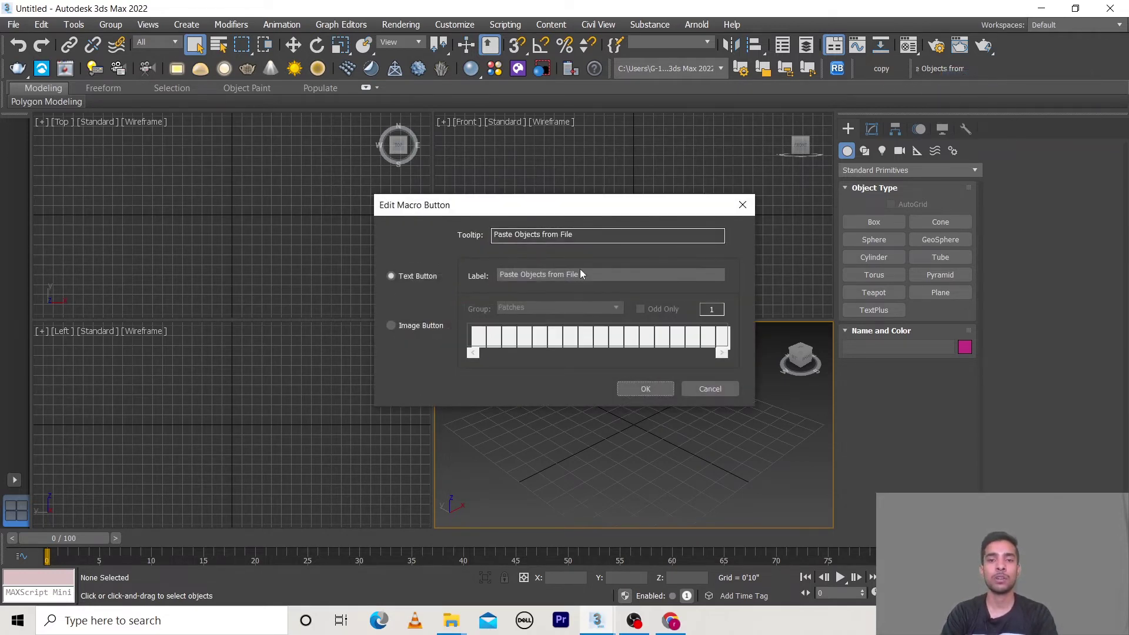
{"action": "left_click_drag", "start_coordinate": [580, 274], "coordinate": [496, 275]}
{"action": "type", "text": "paste"}
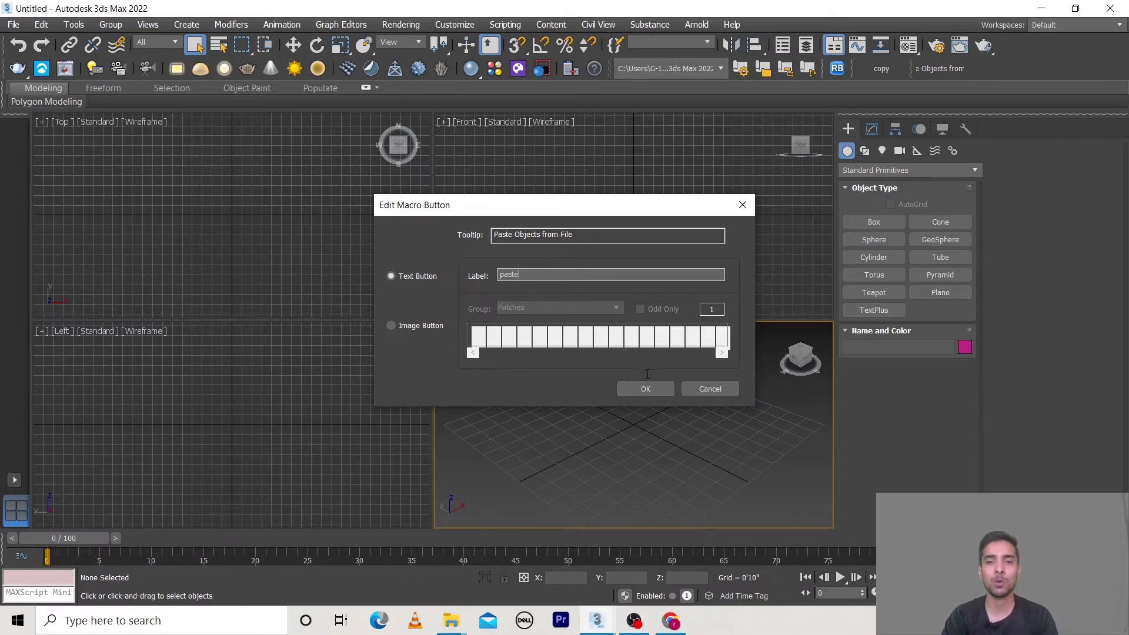
{"action": "left_click", "coordinate": [658, 391]}
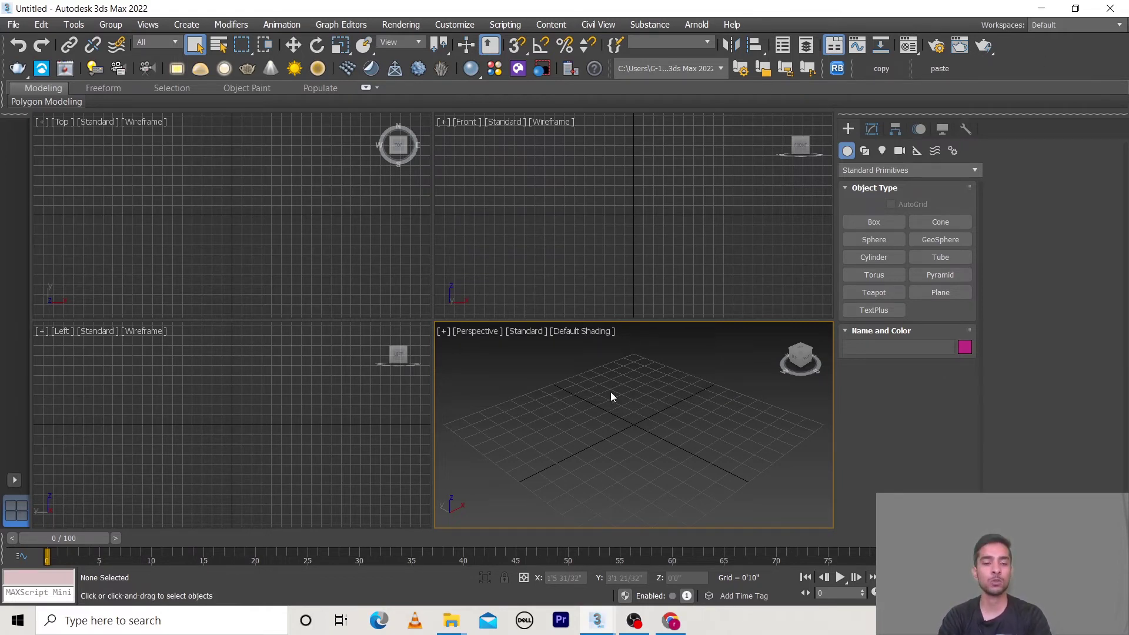
Maximize the Perspective view and pick Neoclima Silence_Vray.max from D:\3d\ac\1 to merge.
{"action": "key", "text": "alt+w"}
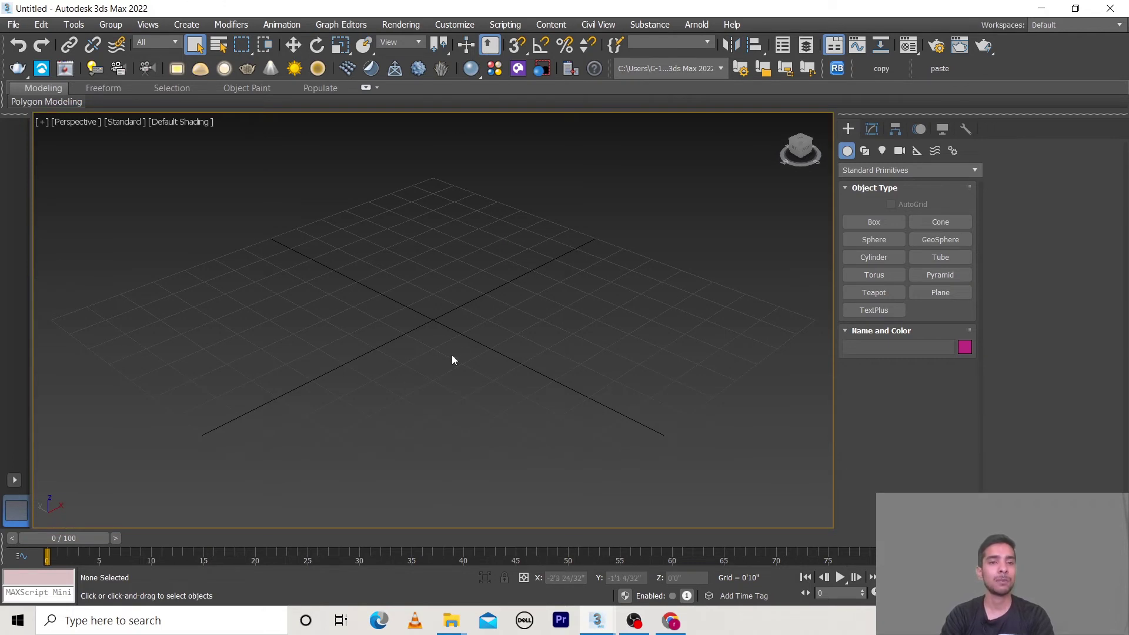
{"action": "left_click", "coordinate": [13, 25]}
{"action": "left_click", "coordinate": [193, 212]}
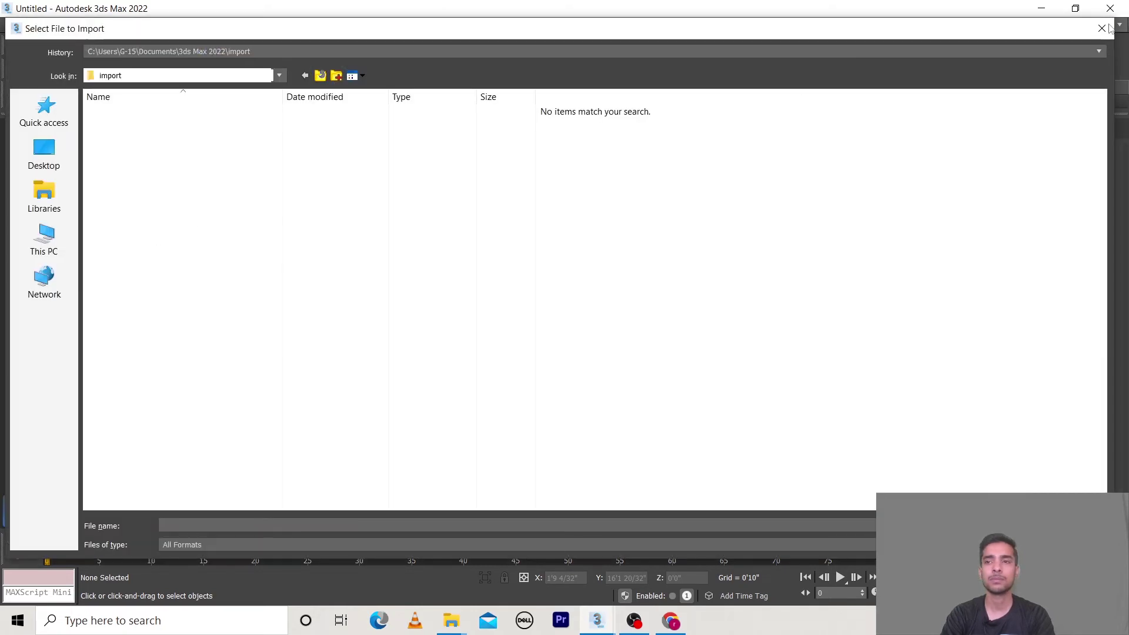
{"action": "left_click", "coordinate": [1107, 27]}
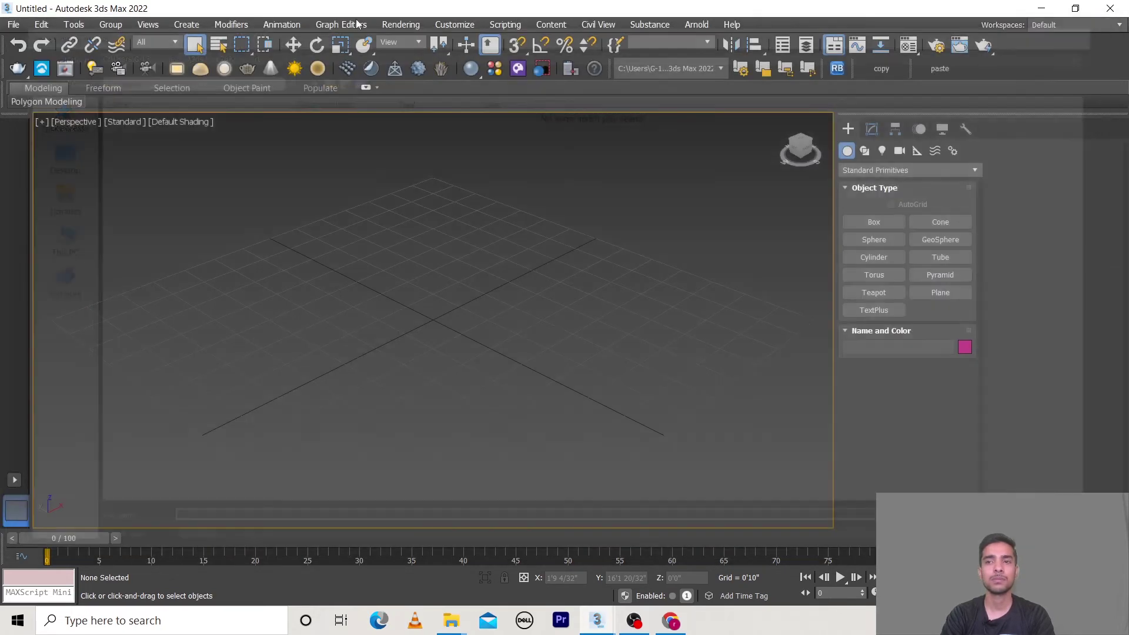
{"action": "left_click", "coordinate": [13, 24]}
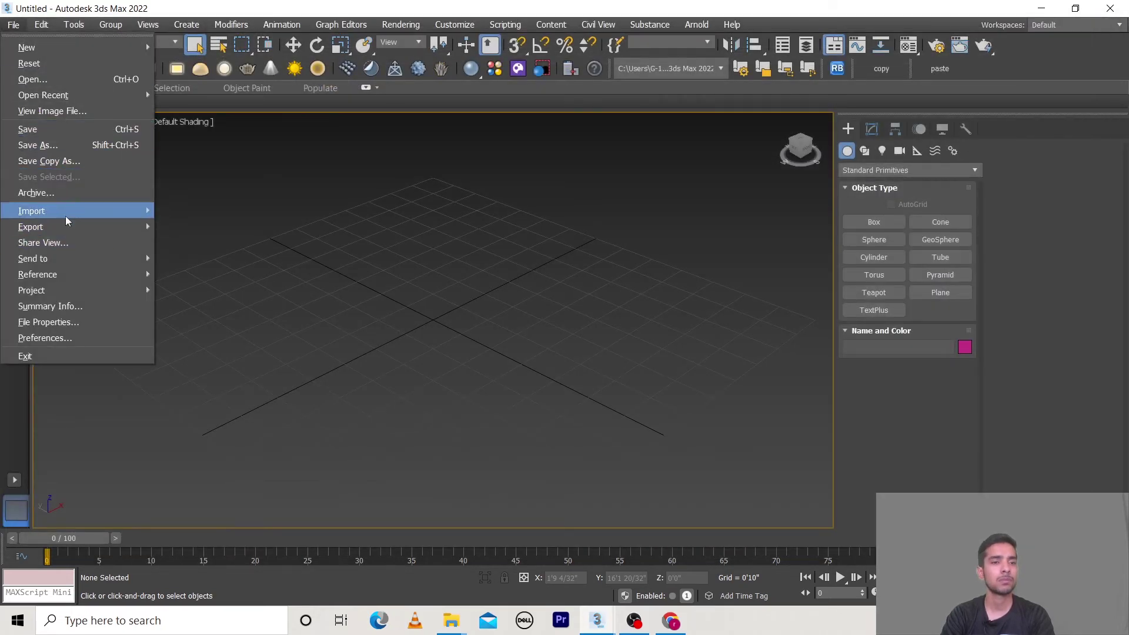
{"action": "mouse_move", "coordinate": [32, 211]}
{"action": "left_click", "coordinate": [176, 226]}
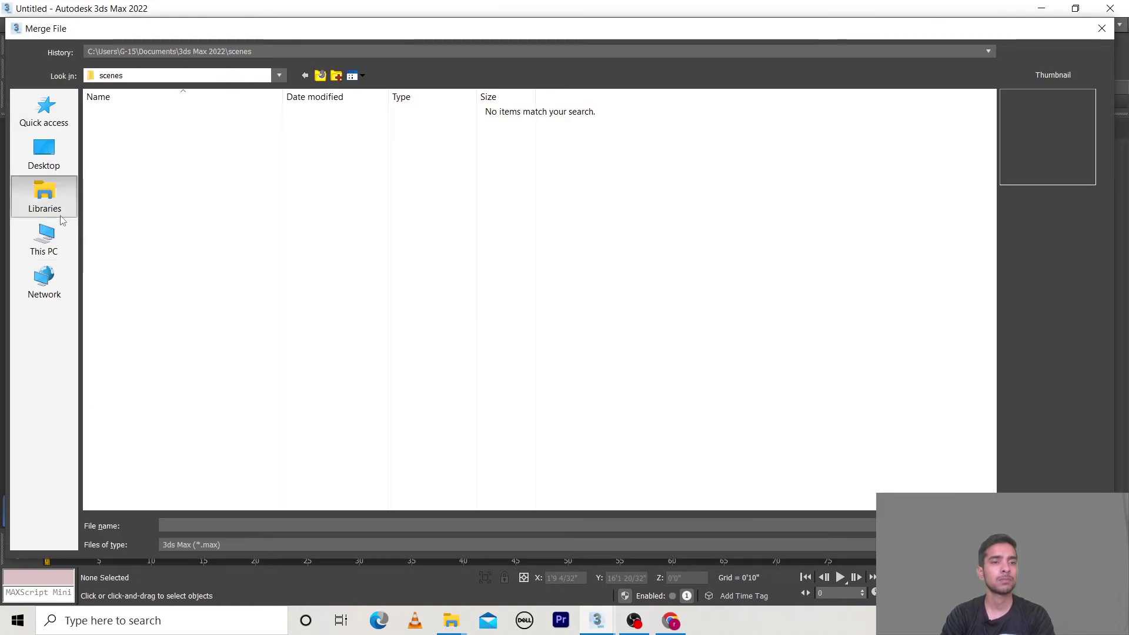
{"action": "left_click", "coordinate": [61, 215]}
{"action": "left_click", "coordinate": [44, 241]}
{"action": "double_click", "coordinate": [324, 220]}
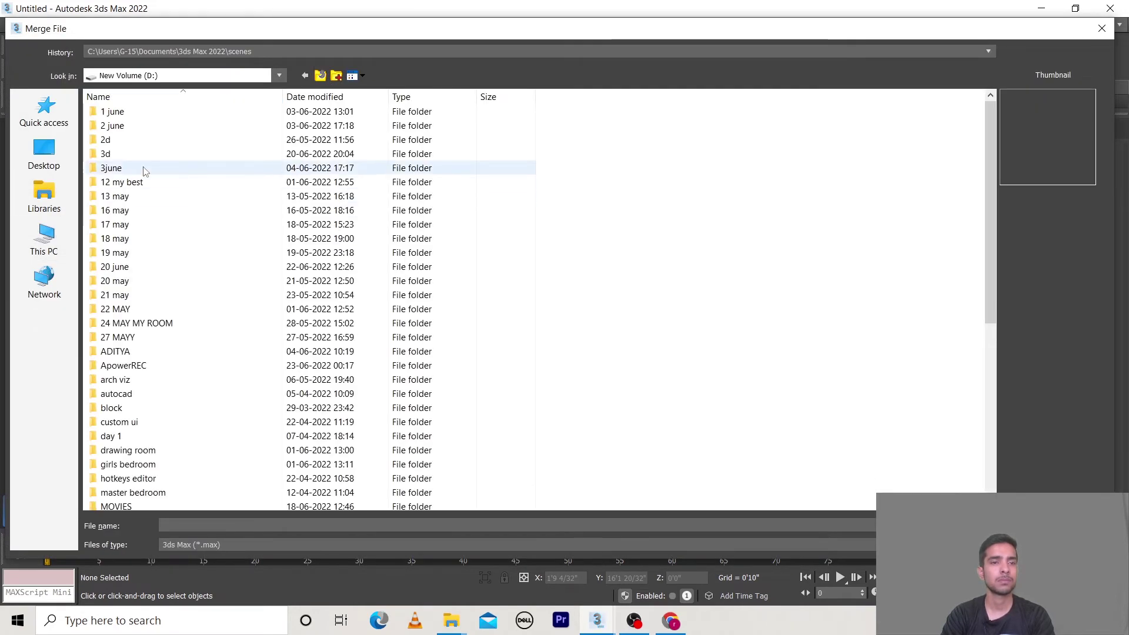
{"action": "double_click", "coordinate": [143, 155]}
{"action": "double_click", "coordinate": [147, 121]}
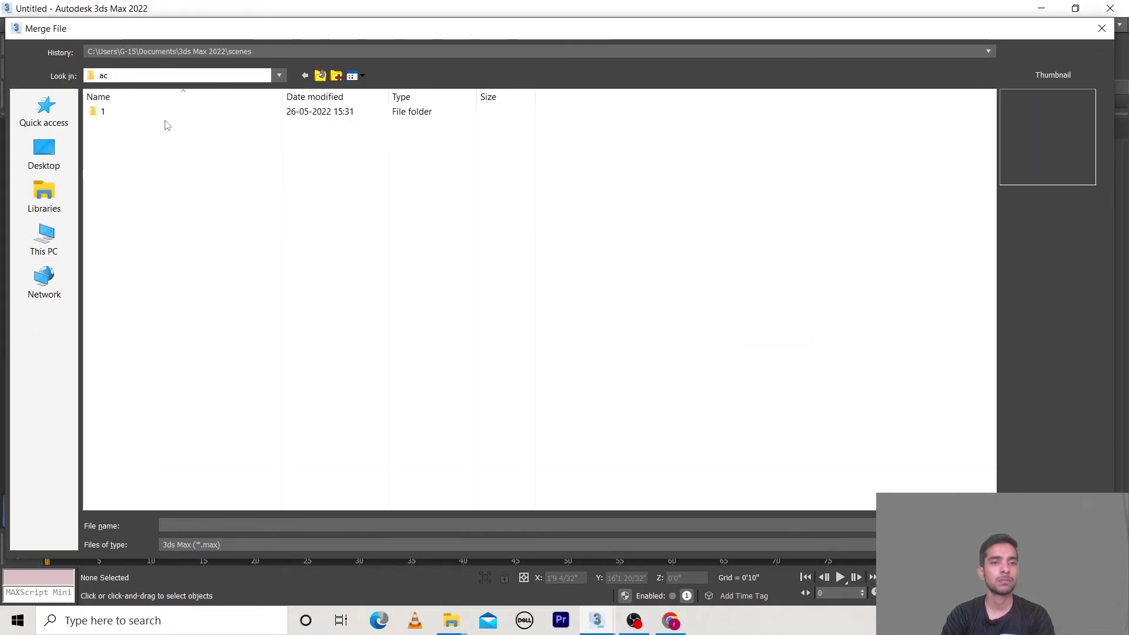
{"action": "double_click", "coordinate": [176, 138]}
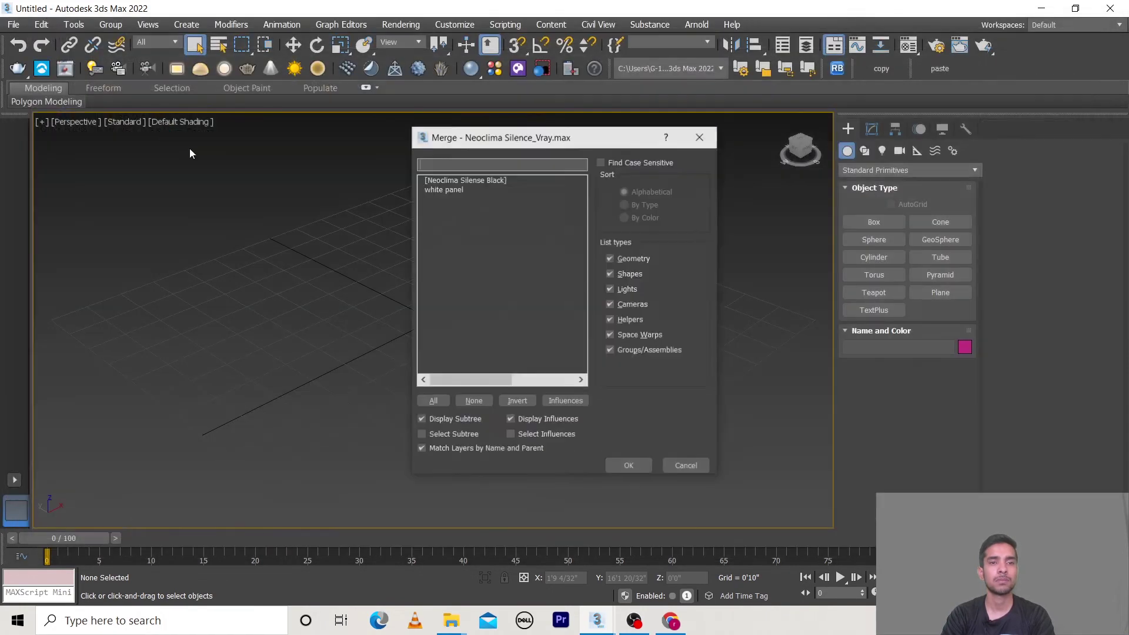
Merge all its objects, dismiss the warning and Scene Converter, and frame the unit.
{"action": "left_click", "coordinate": [437, 391]}
{"action": "left_click", "coordinate": [617, 462]}
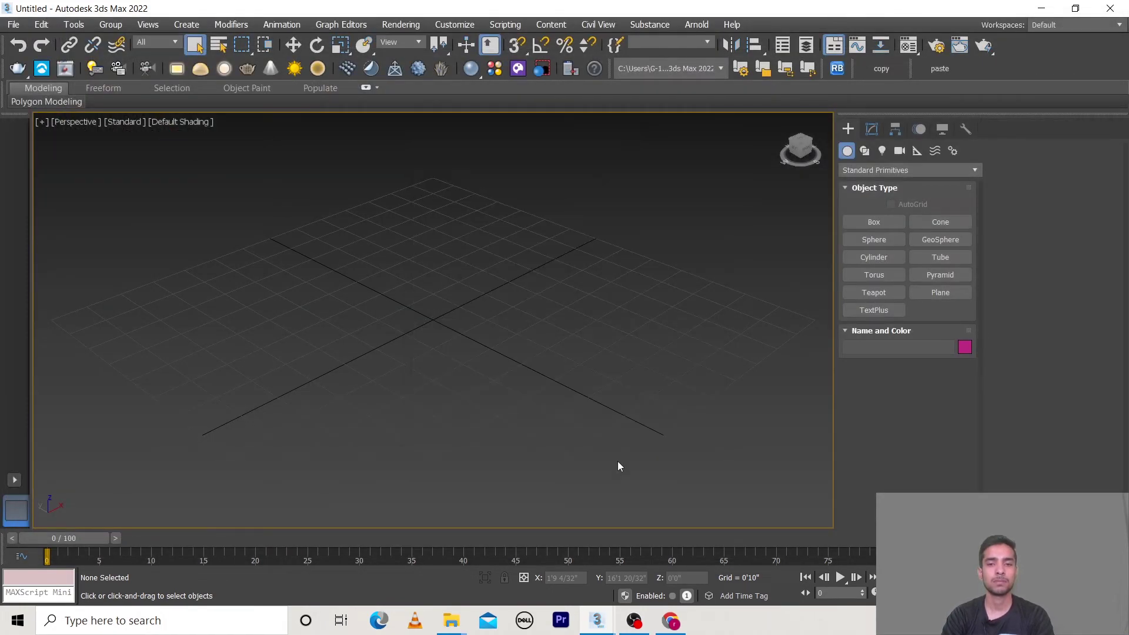
{"action": "left_click", "coordinate": [617, 337]}
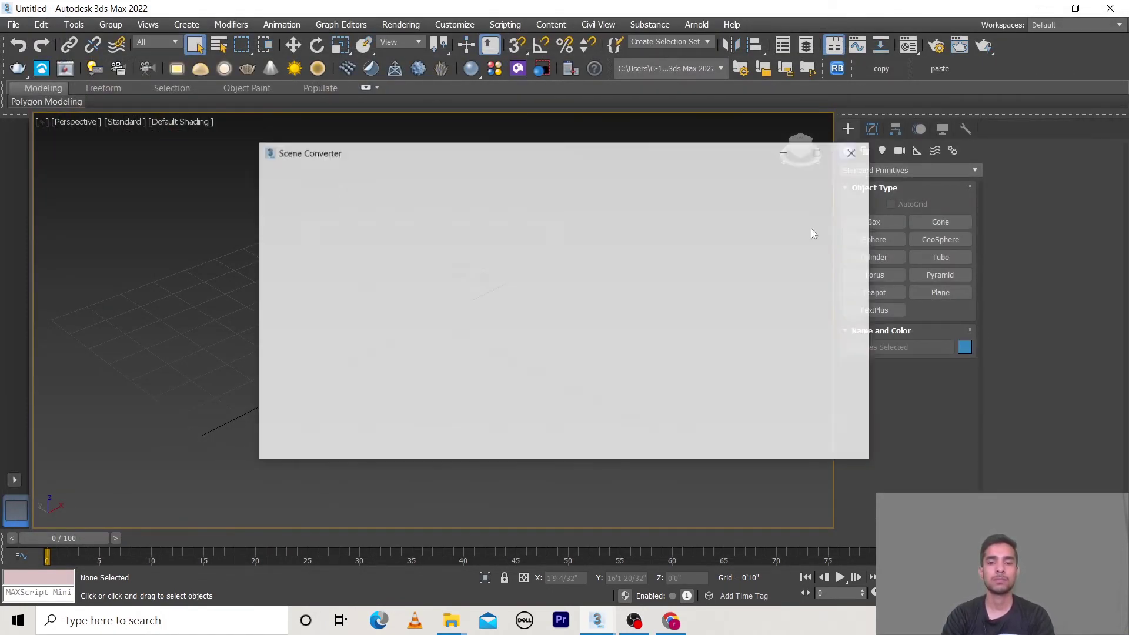
{"action": "left_click", "coordinate": [851, 153]}
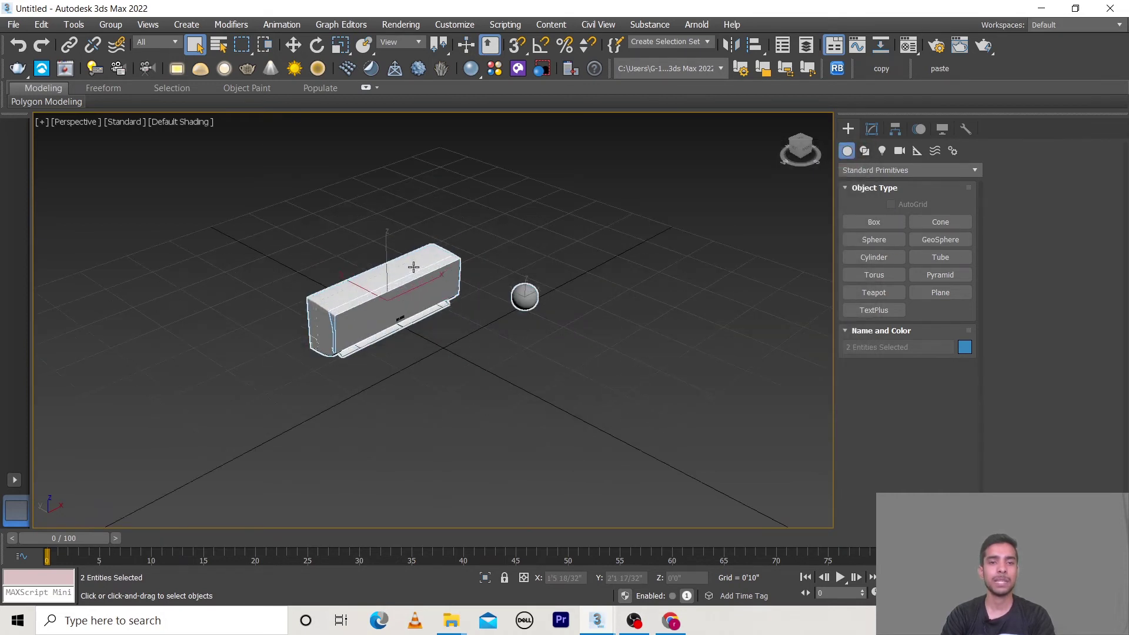
{"action": "key", "text": "z"}
{"action": "scroll", "coordinate": [540, 309], "scroll_direction": "down", "scroll_amount": 3}
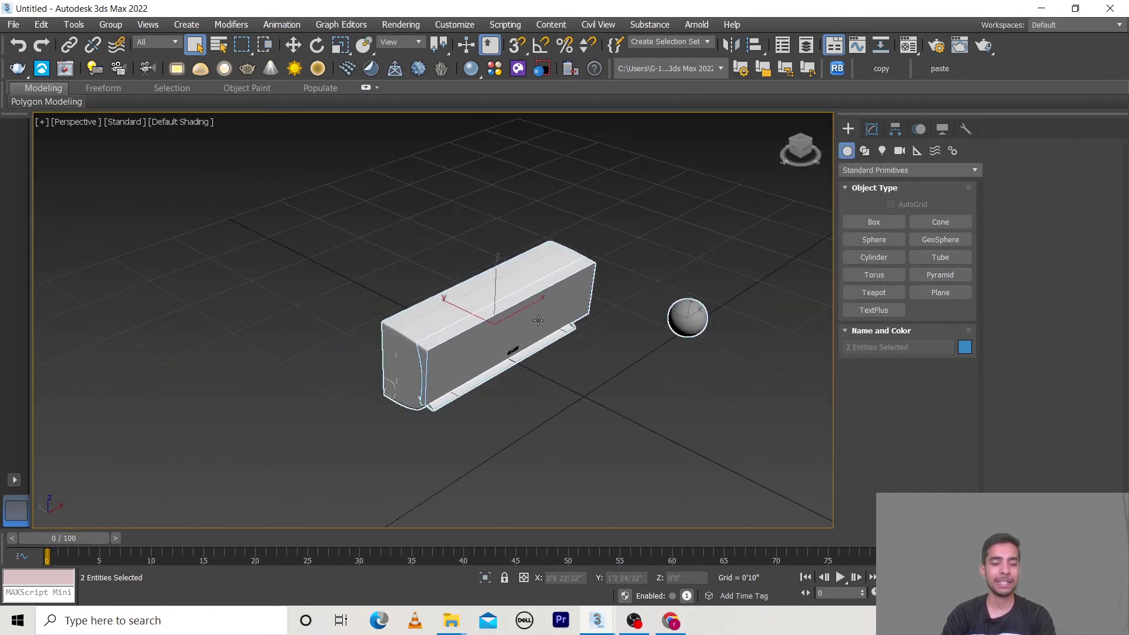
{"action": "mouse_move", "coordinate": [540, 310]}
{"action": "middle_mouse_down", "text": "alt"}
{"action": "mouse_move", "coordinate": [506, 297]}
{"action": "mouse_move", "coordinate": [500, 305]}
{"action": "mouse_move", "coordinate": [517, 302]}
{"action": "mouse_move", "coordinate": [341, 299]}
{"action": "mouse_move", "coordinate": [518, 294]}
{"action": "mouse_move", "coordinate": [506, 277]}
{"action": "middle_mouse_up", "text": "alt"}
Relink the AC model's missing textures to the D:\3d\ac folder with Relink Bitmaps.
{"action": "left_click", "coordinate": [837, 69]}
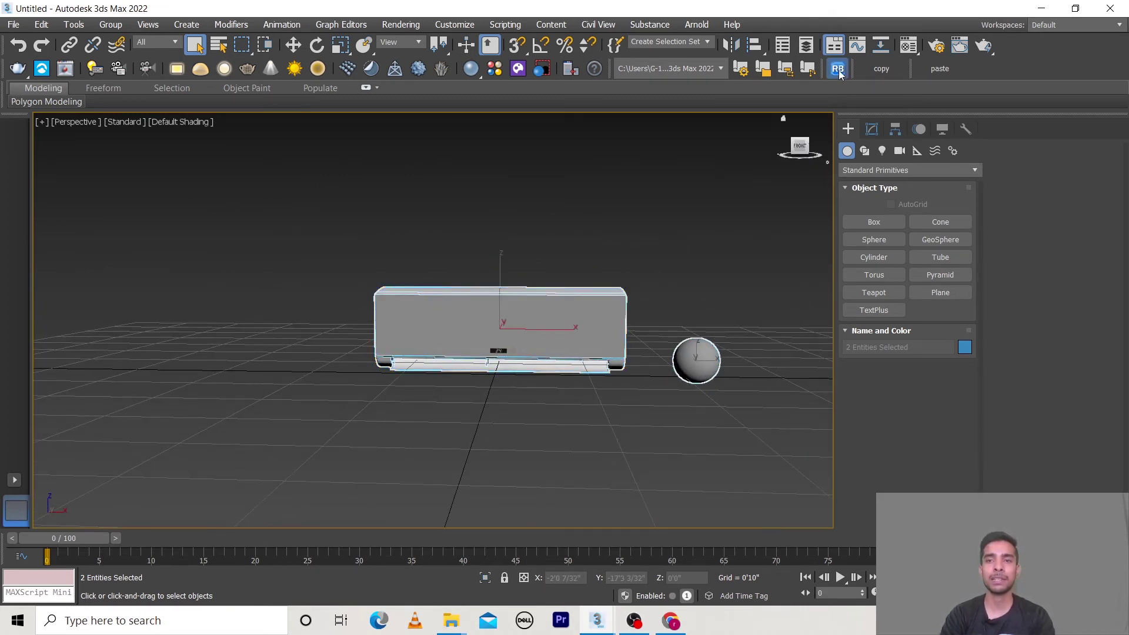
{"action": "left_click", "coordinate": [743, 175]}
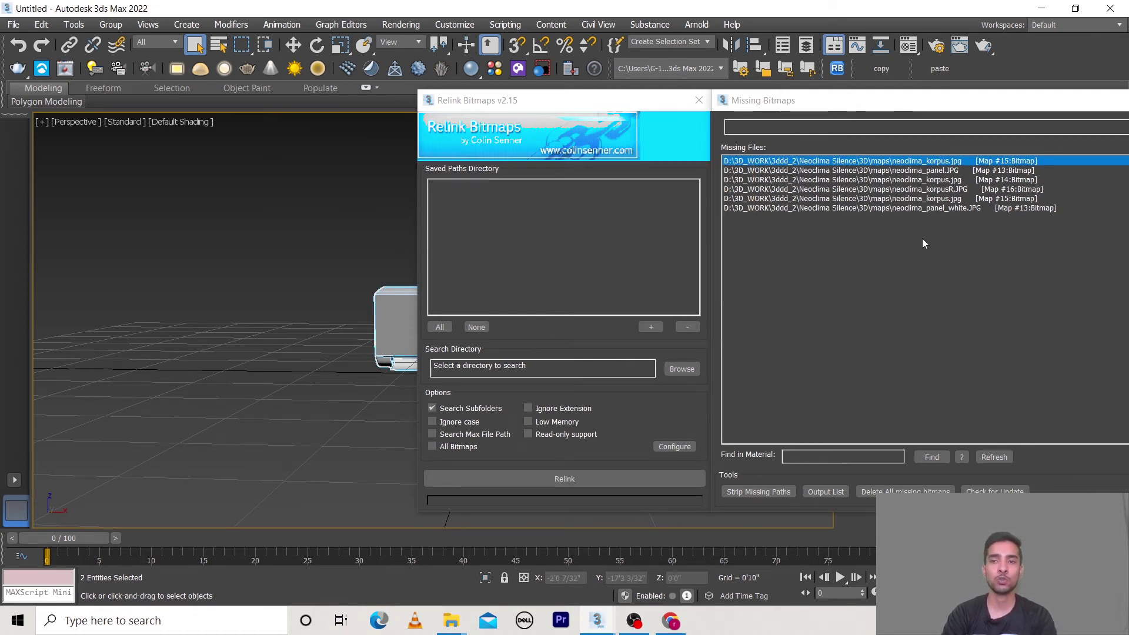
{"action": "left_click", "coordinate": [697, 366]}
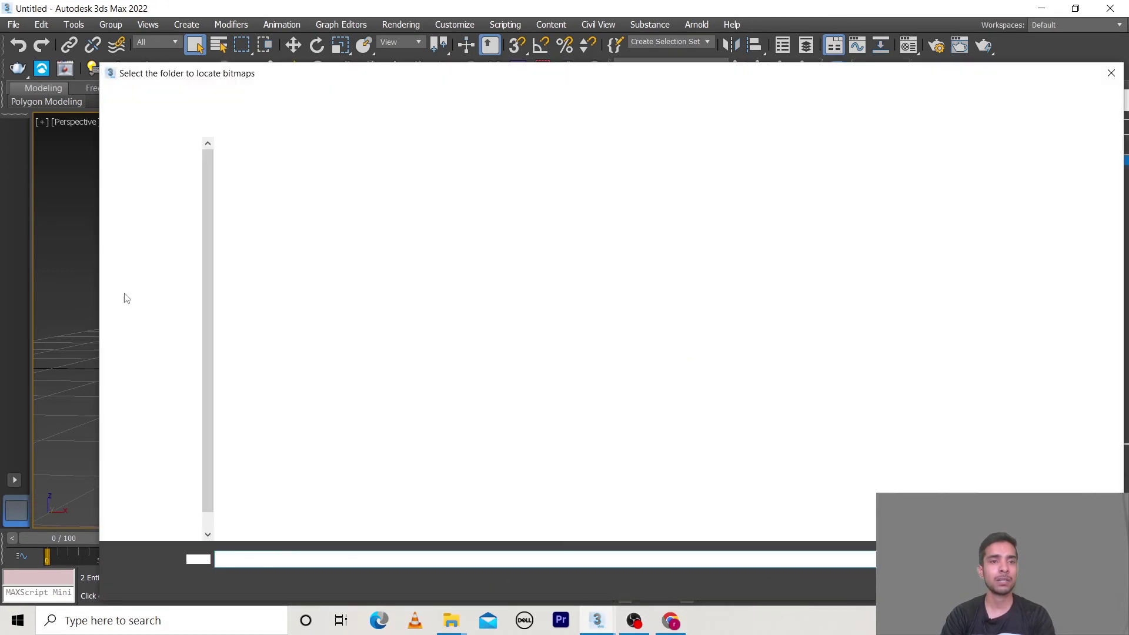
{"action": "left_click", "coordinate": [162, 505]}
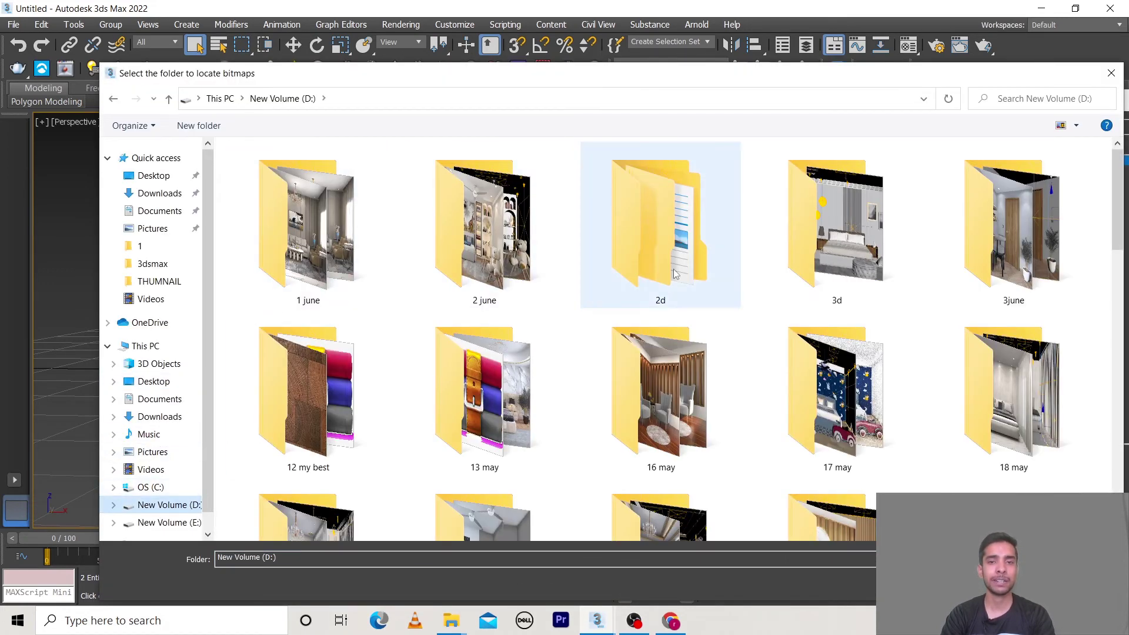
{"action": "double_click", "coordinate": [830, 241]}
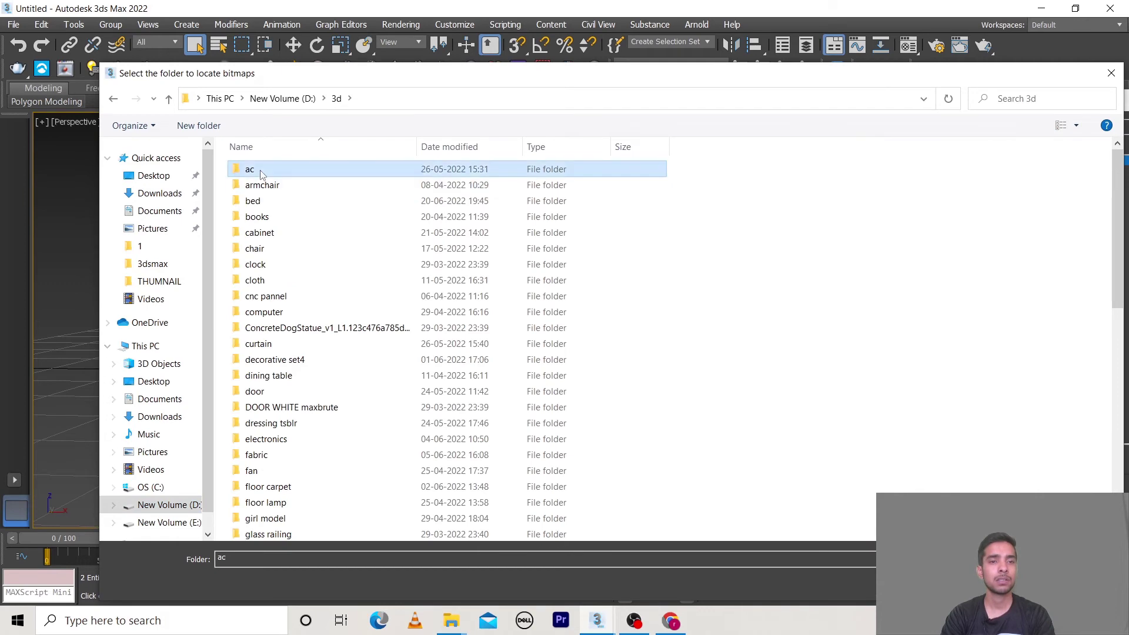
{"action": "left_click", "coordinate": [259, 170]}
{"action": "key", "text": "Return"}
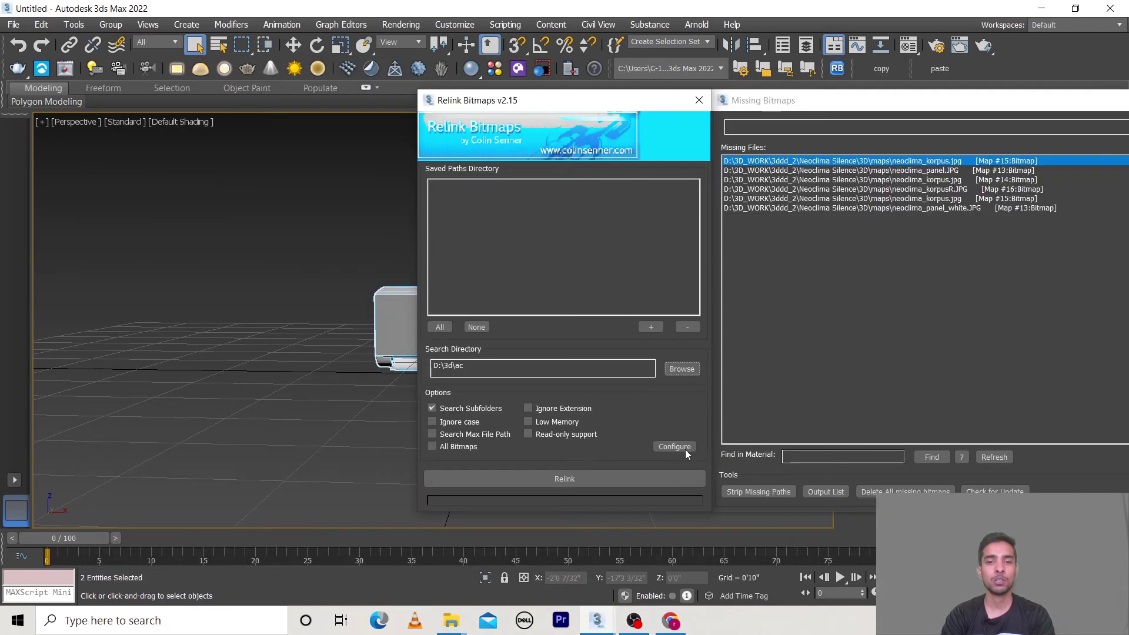
{"action": "left_click_drag", "start_coordinate": [501, 101], "coordinate": [912, 106]}
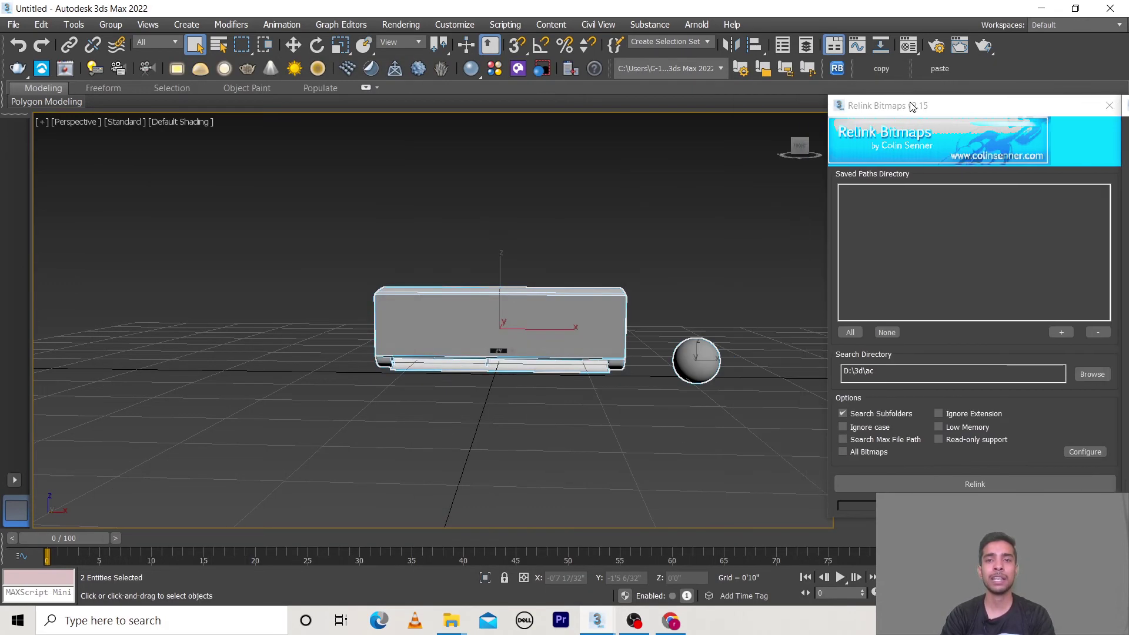
{"action": "left_click", "coordinate": [1032, 483]}
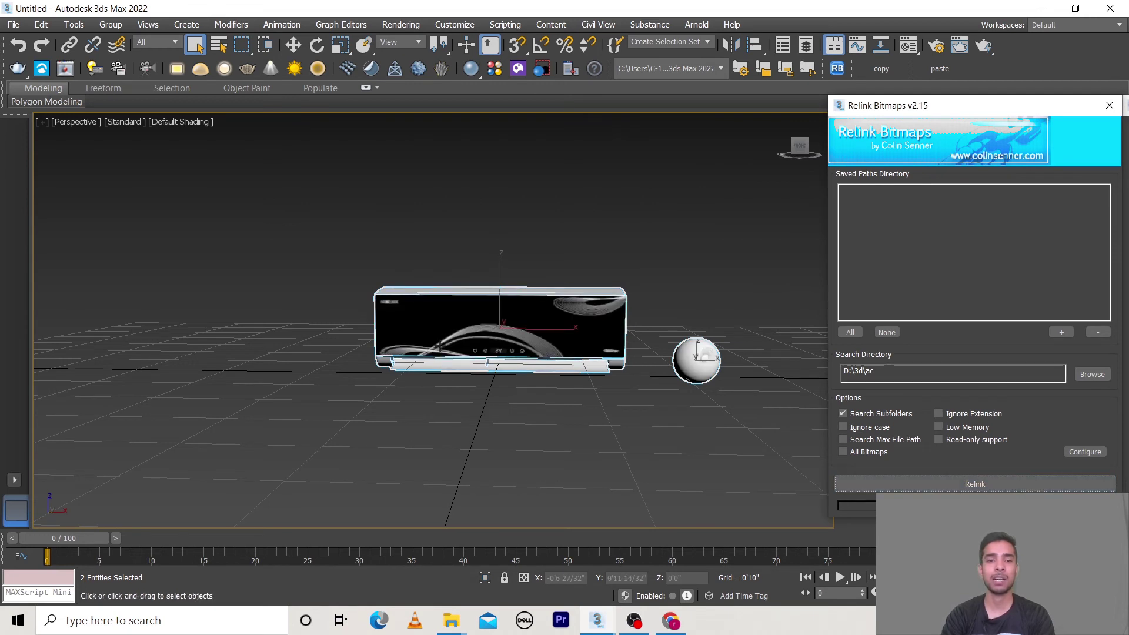
{"action": "left_click", "coordinate": [1109, 107]}
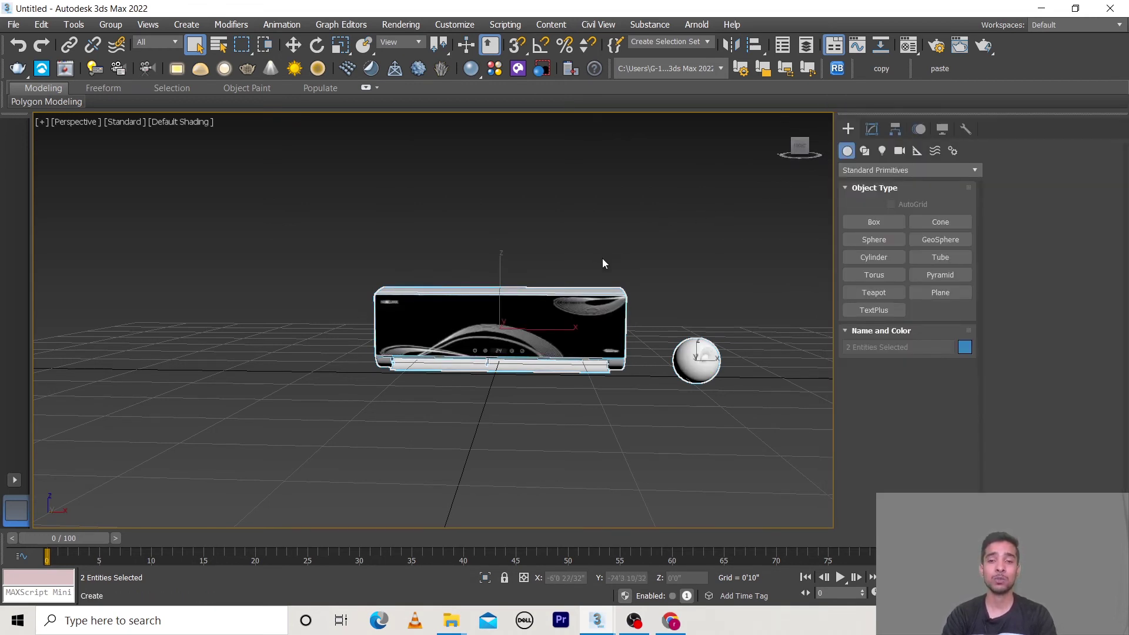
Copy the textured AC unit and sphere with the 'copy' toolbar button.
{"action": "middle_click_drag", "start_coordinate": [675, 305], "coordinate": [573, 315]}
{"action": "scroll", "coordinate": [574, 315], "scroll_direction": "up", "scroll_amount": 3}
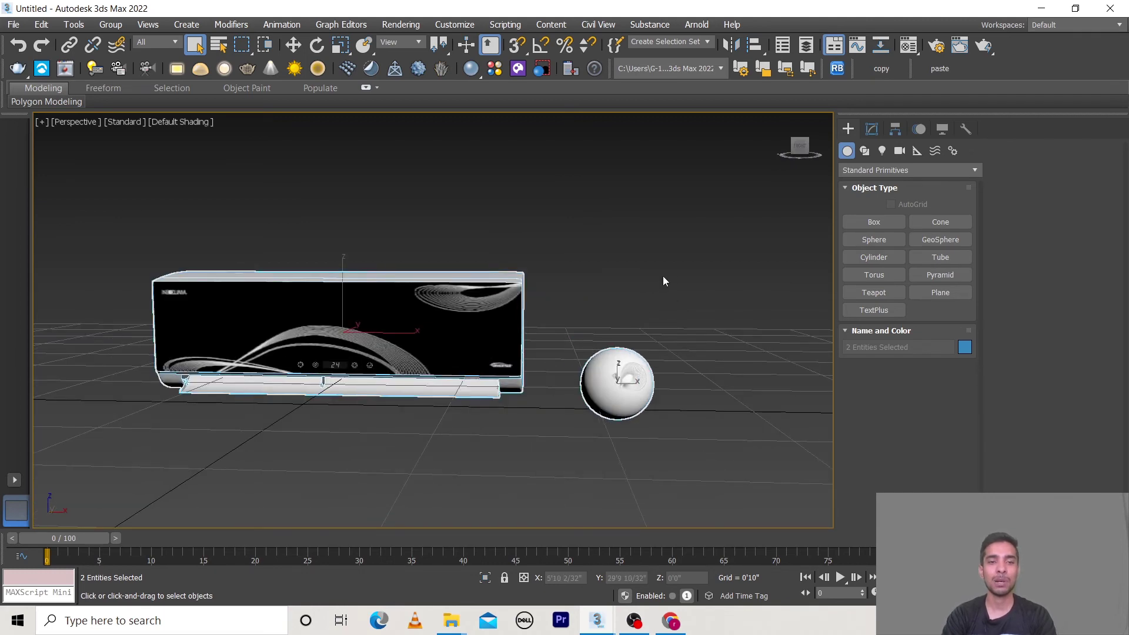
{"action": "mouse_move", "coordinate": [375, 273]}
{"action": "middle_mouse_down", "text": "alt"}
{"action": "mouse_move", "coordinate": [368, 302]}
{"action": "mouse_move", "coordinate": [376, 283]}
{"action": "middle_mouse_up", "text": "alt"}
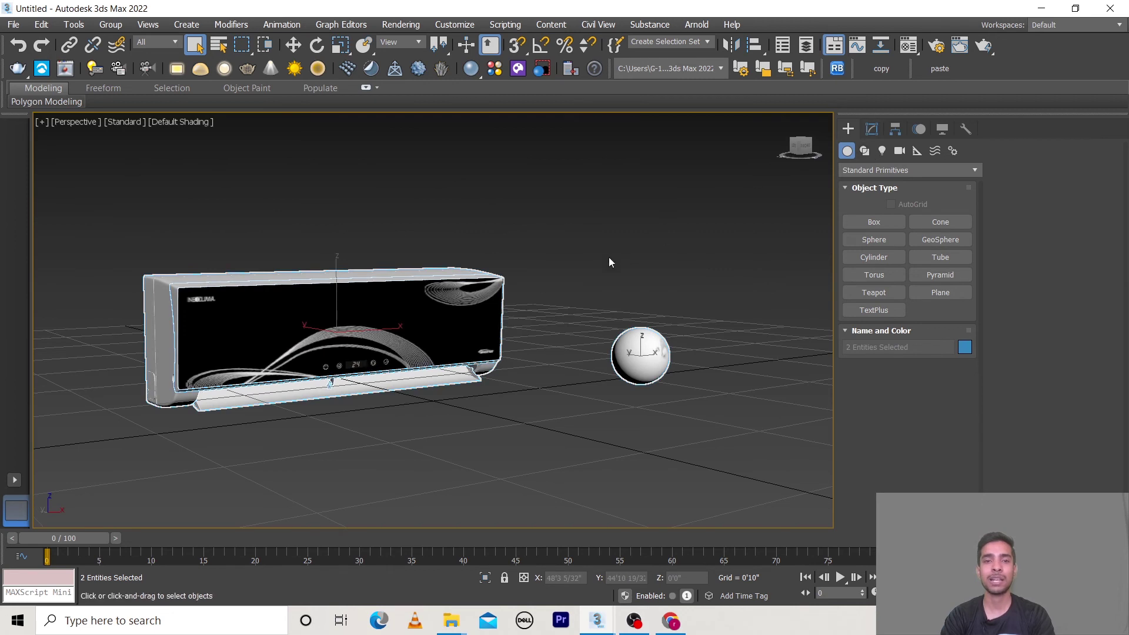
{"action": "left_click", "coordinate": [889, 72]}
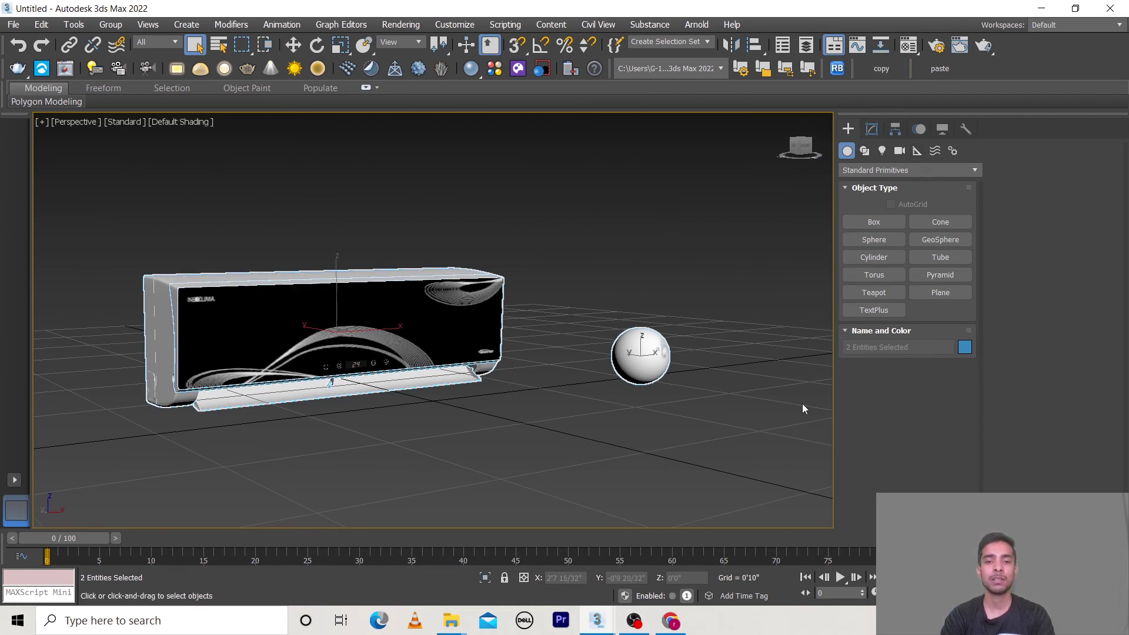
Paste the AC unit and sphere into the empty second scene's maximized Perspective view.
{"action": "mouse_move", "coordinate": [597, 620]}
{"action": "left_click", "coordinate": [662, 560]}
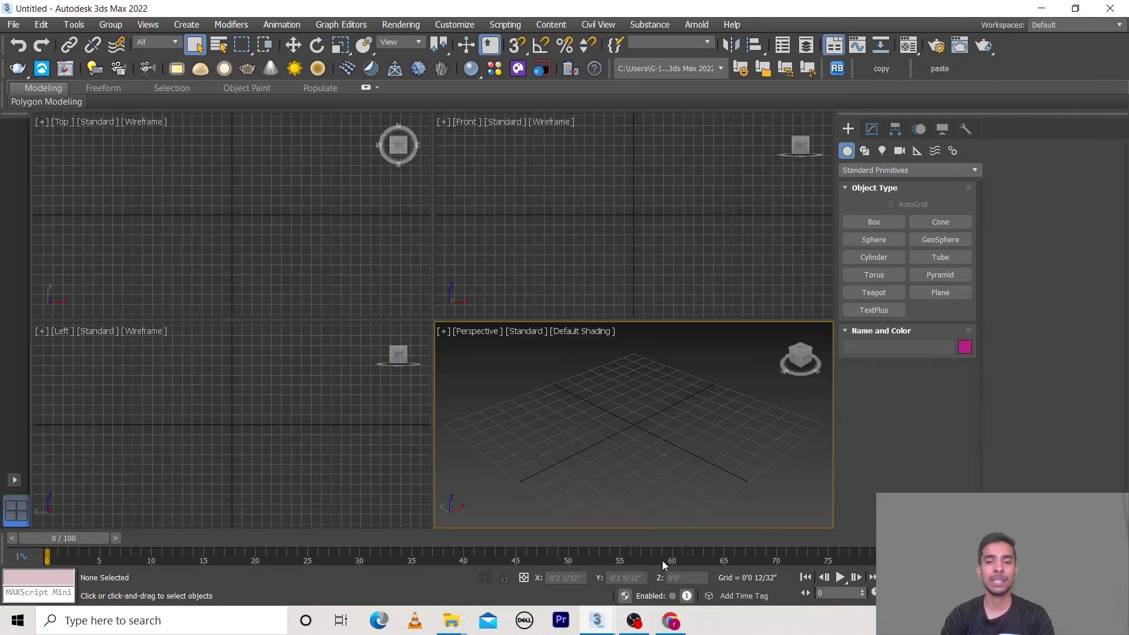
{"action": "key", "text": "alt+w"}
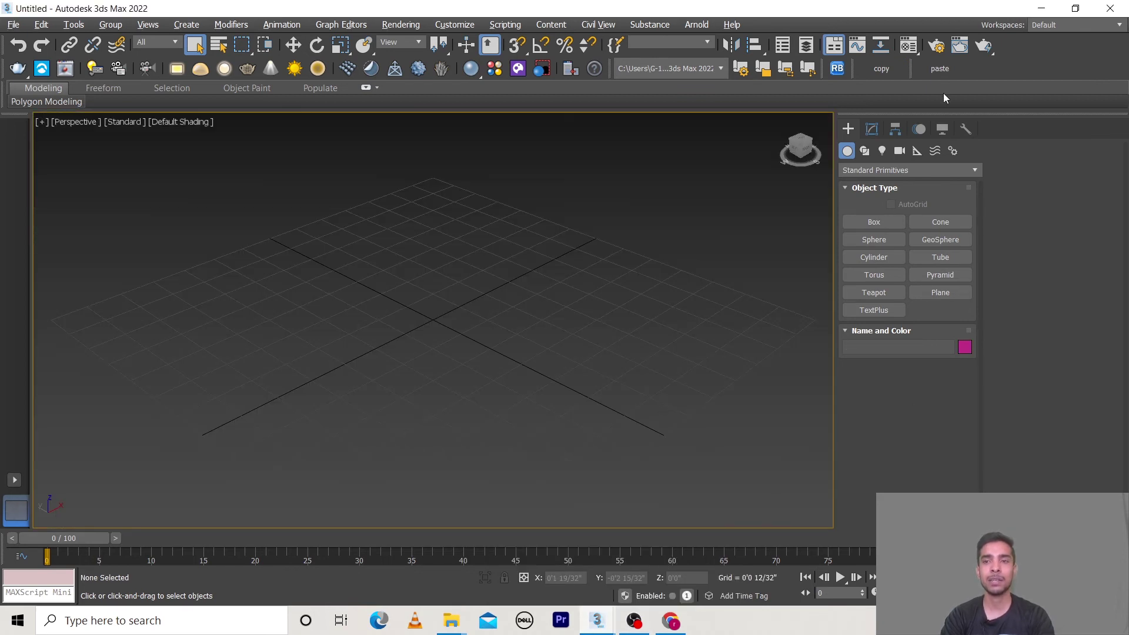
{"action": "left_click", "coordinate": [938, 72]}
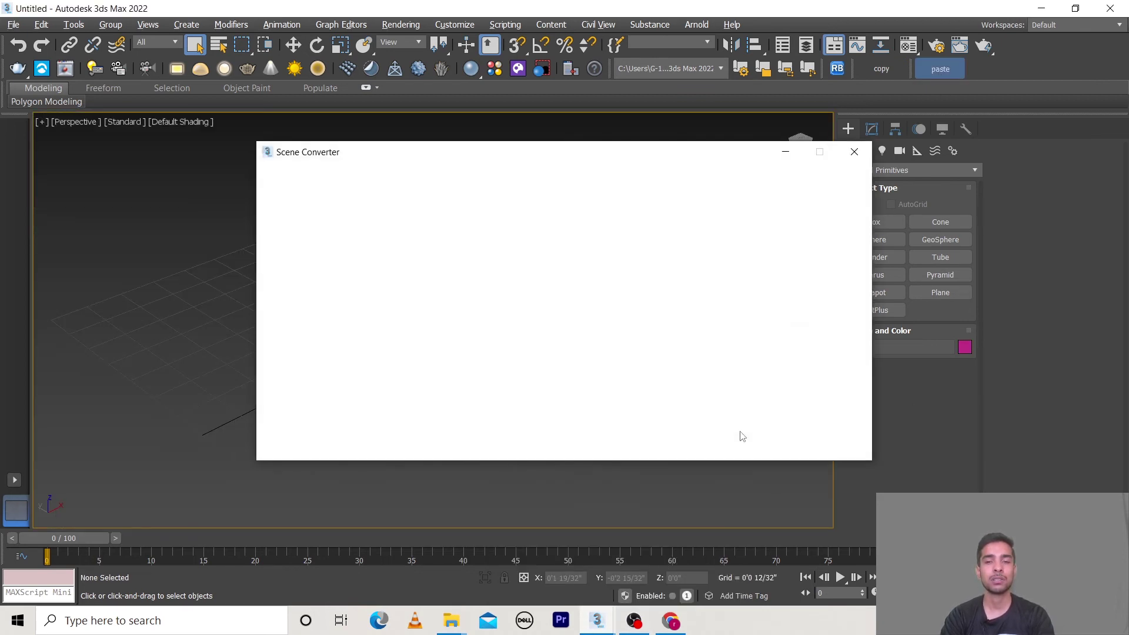
{"action": "left_click", "coordinate": [866, 158]}
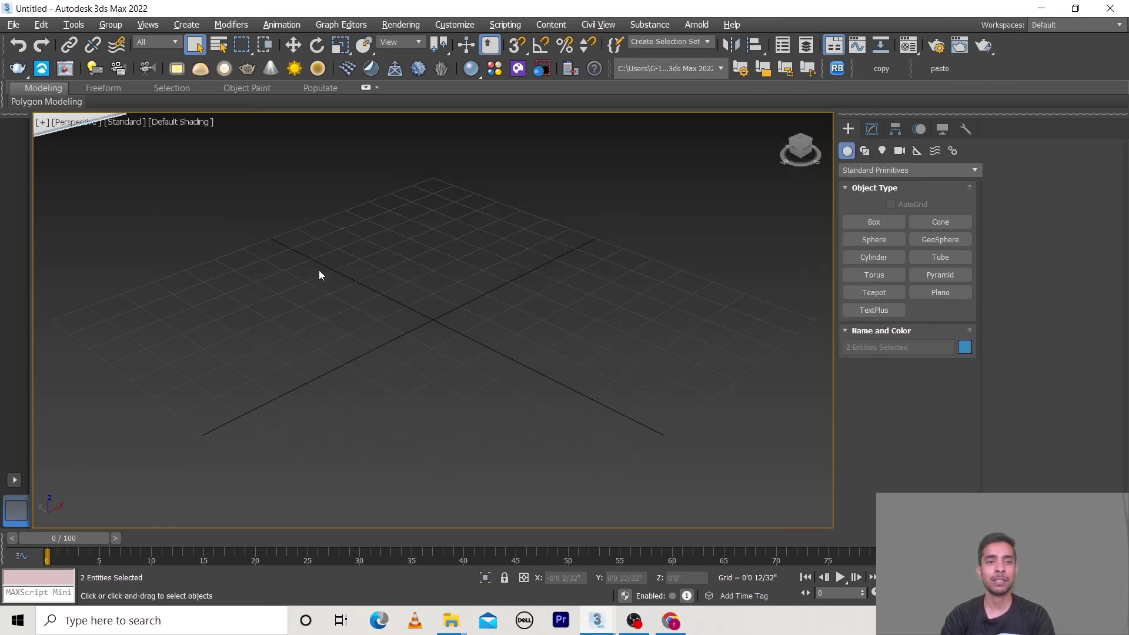
Orbit and zoom around the pasted textured AC unit, deselecting both objects.
{"action": "scroll", "coordinate": [319, 270], "scroll_direction": "down", "scroll_amount": 5}
{"action": "scroll", "coordinate": [535, 370], "scroll_direction": "down", "scroll_amount": 3}
{"action": "mouse_move", "coordinate": [588, 376]}
{"action": "middle_mouse_down", "text": "alt"}
{"action": "mouse_move", "coordinate": [590, 353]}
{"action": "mouse_move", "coordinate": [626, 353]}
{"action": "mouse_move", "coordinate": [637, 372]}
{"action": "mouse_move", "coordinate": [592, 352]}
{"action": "mouse_move", "coordinate": [612, 354]}
{"action": "mouse_move", "coordinate": [627, 358]}
{"action": "mouse_move", "coordinate": [467, 347]}
{"action": "middle_mouse_up", "text": "alt"}
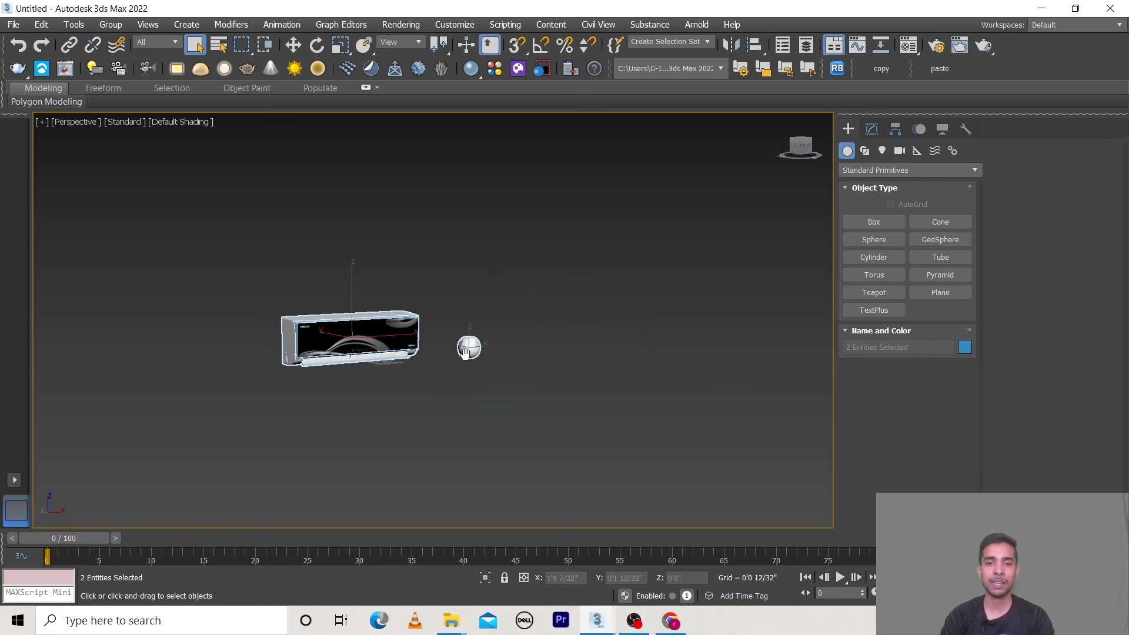
{"action": "scroll", "coordinate": [466, 353], "scroll_direction": "up", "scroll_amount": 2}
{"action": "scroll", "coordinate": [548, 354], "scroll_direction": "up", "scroll_amount": 2}
{"action": "scroll", "coordinate": [548, 354], "scroll_direction": "up", "scroll_amount": 2}
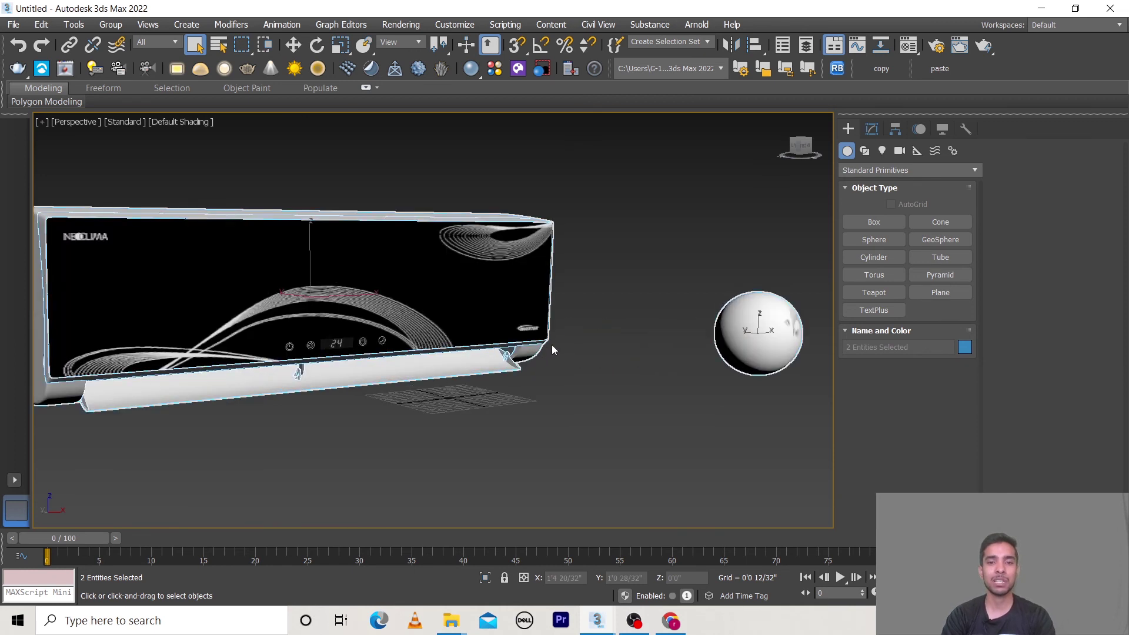
{"action": "scroll", "coordinate": [552, 345], "scroll_direction": "down", "scroll_amount": 4}
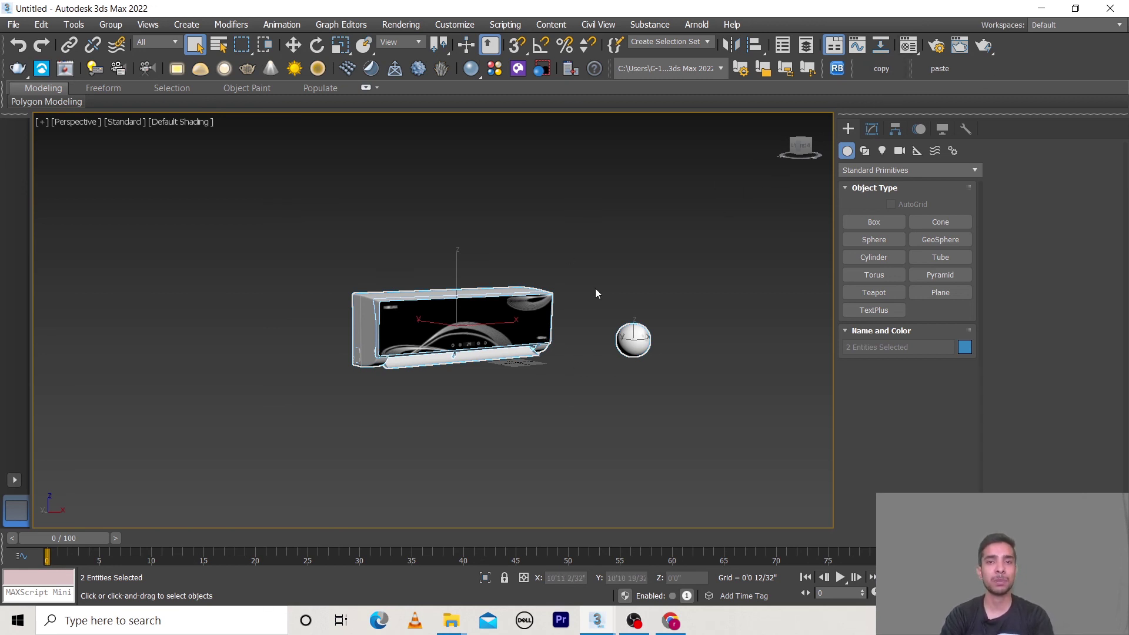
{"action": "scroll", "coordinate": [488, 336], "scroll_direction": "up", "scroll_amount": 2}
{"action": "left_click", "coordinate": [669, 387]}
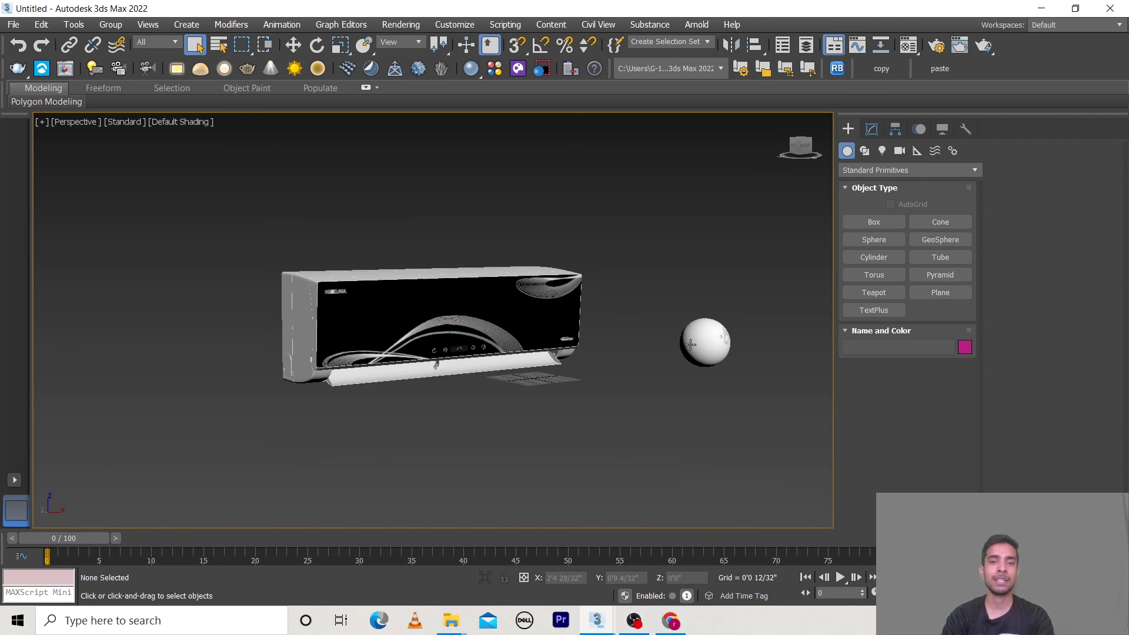
{"action": "middle_click_drag", "start_coordinate": [620, 350], "coordinate": [580, 373], "text": "alt"}
{"action": "scroll", "coordinate": [591, 329], "scroll_direction": "down", "scroll_amount": 3}
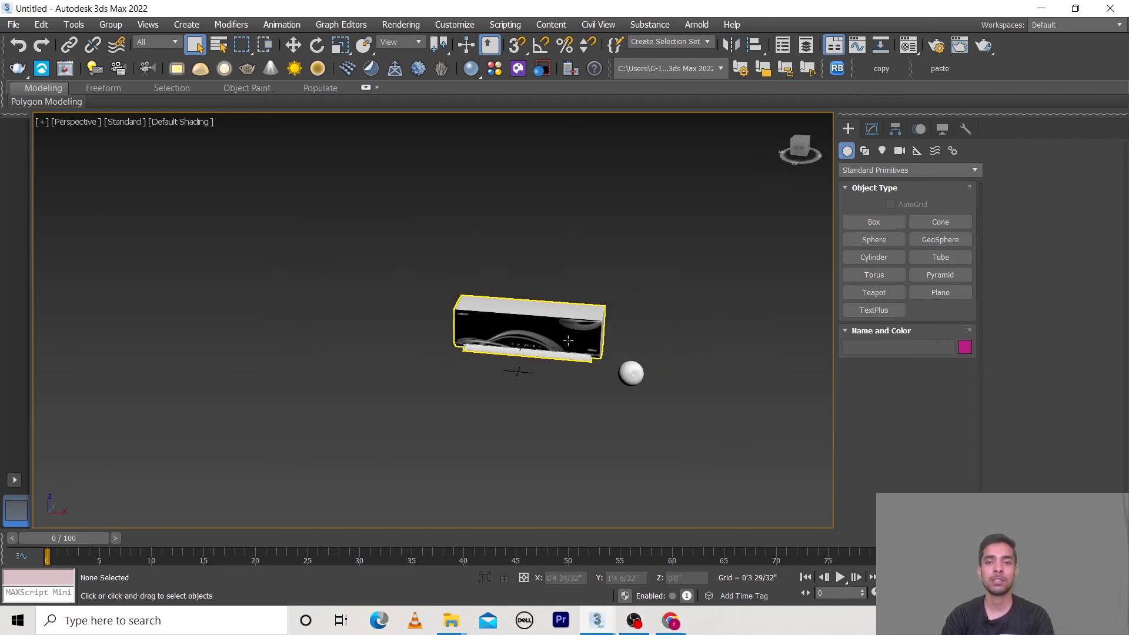